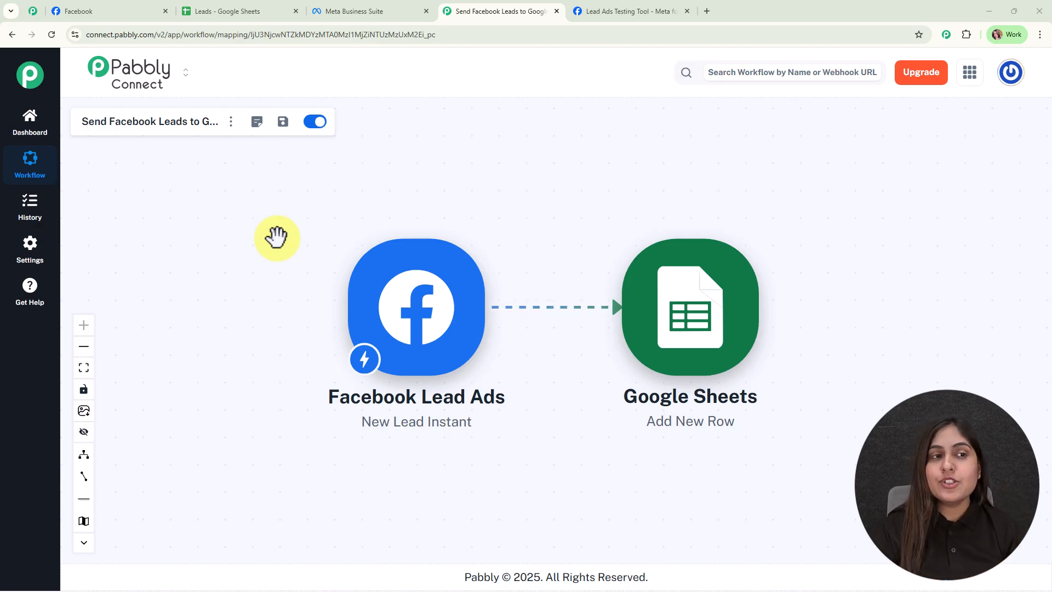
- Review the Leads spreadsheet, the existing Facebook-to-Sheets workflow and the Spark Success Coaching Facebook page
left_click(234, 11)
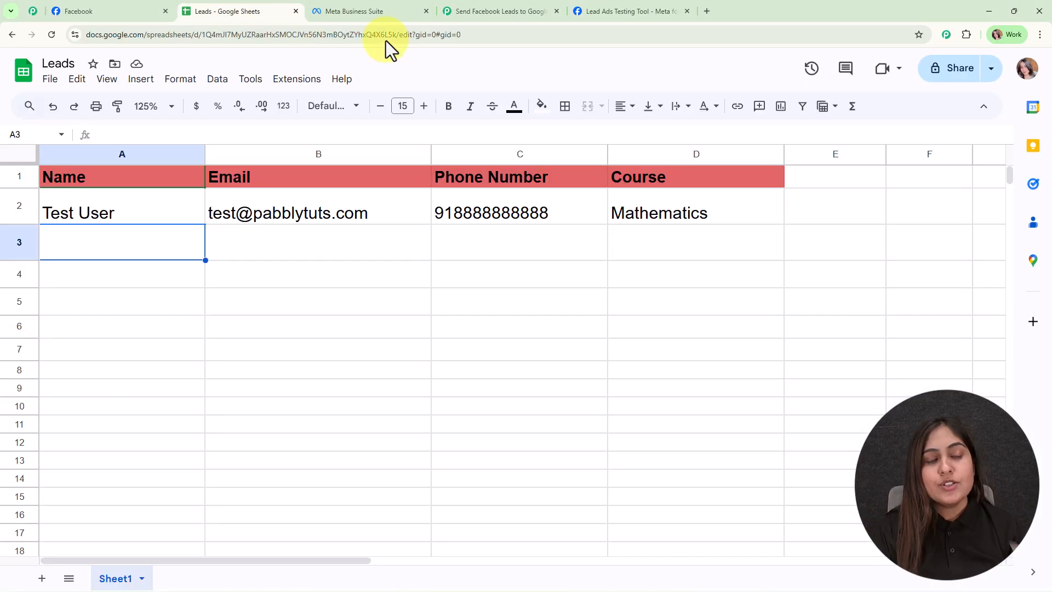
left_click(477, 15)
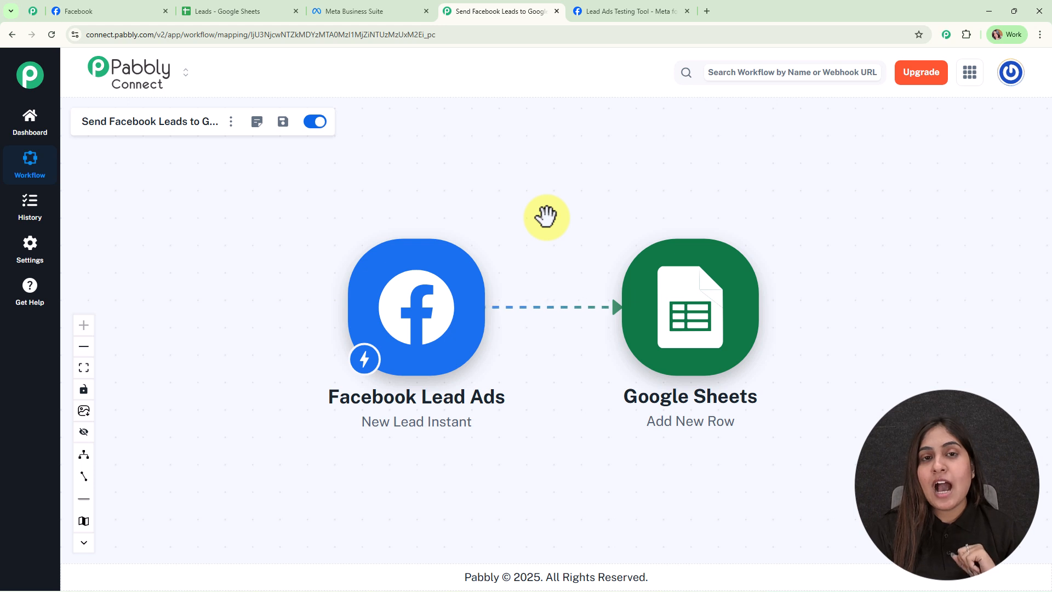
left_click(105, 11)
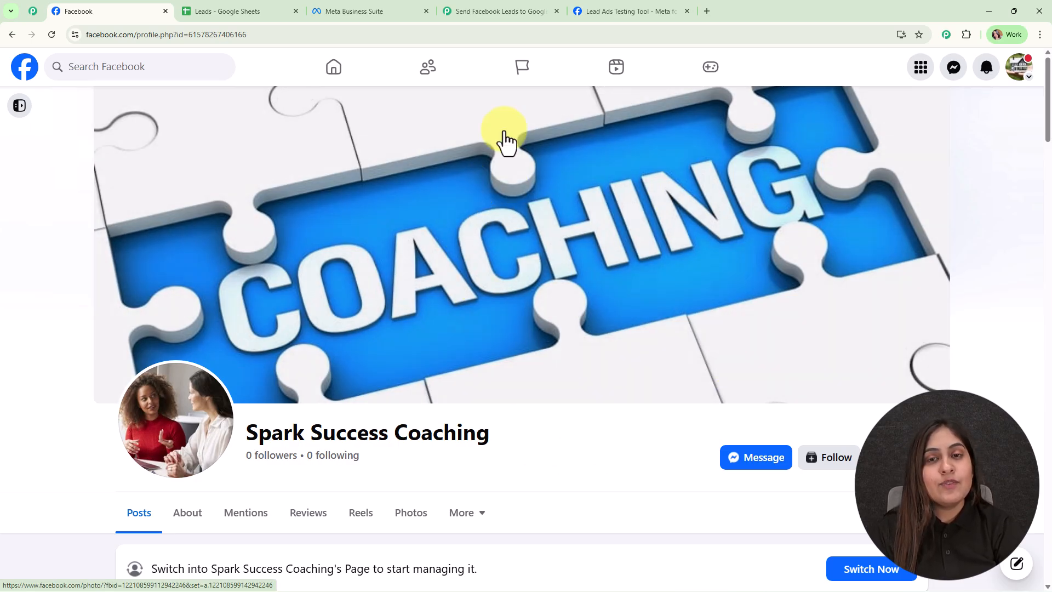
- Submit the prefilled Power of AI inquiry in the Lead Ads Testing Tool and check the Leads spreadsheet for the new row
left_click(590, 7)
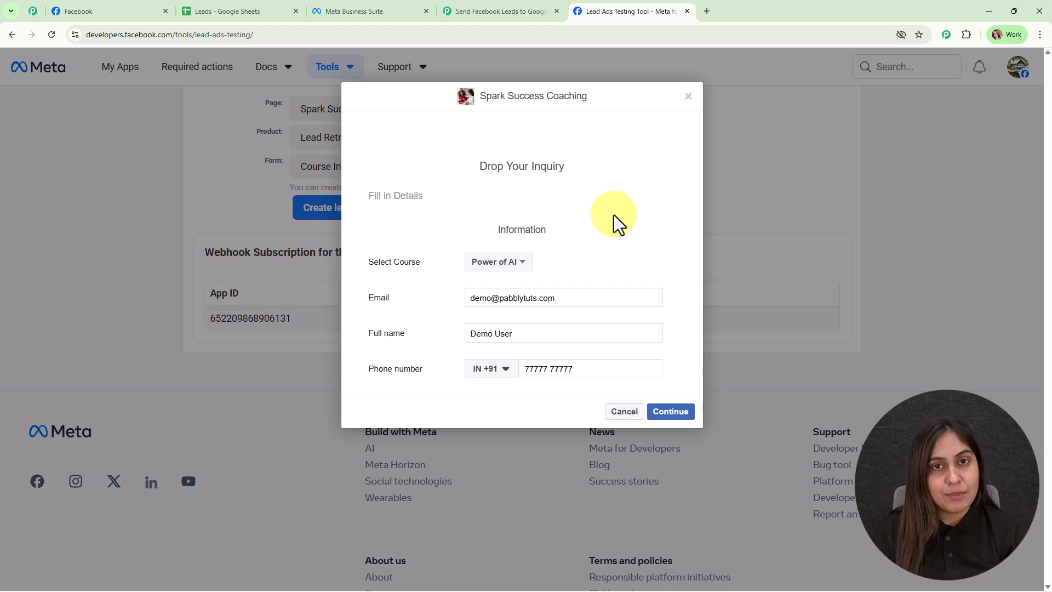
left_click(677, 414)
left_click(671, 272)
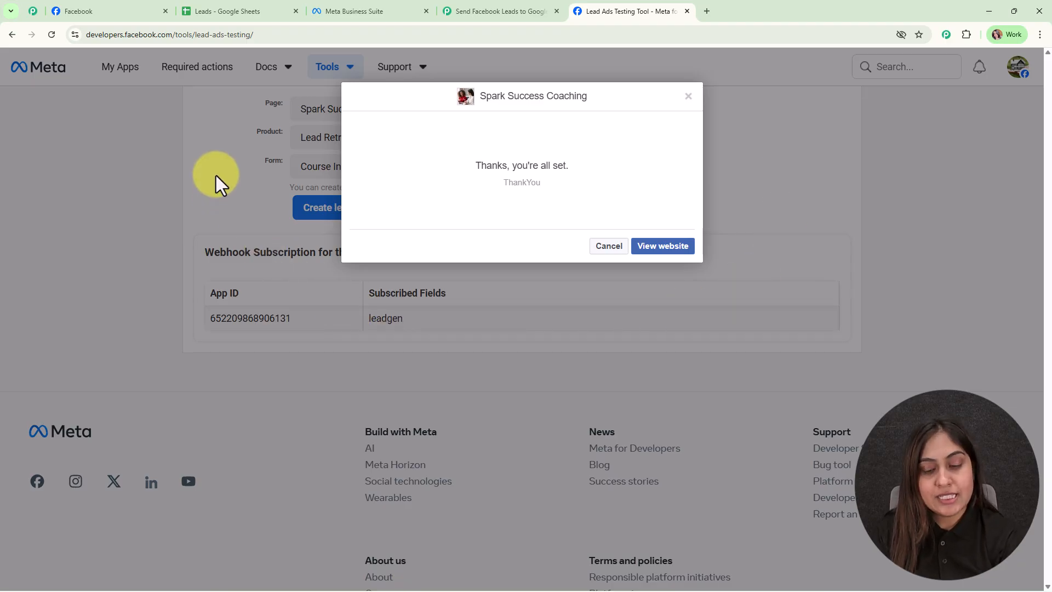
left_click(235, 11)
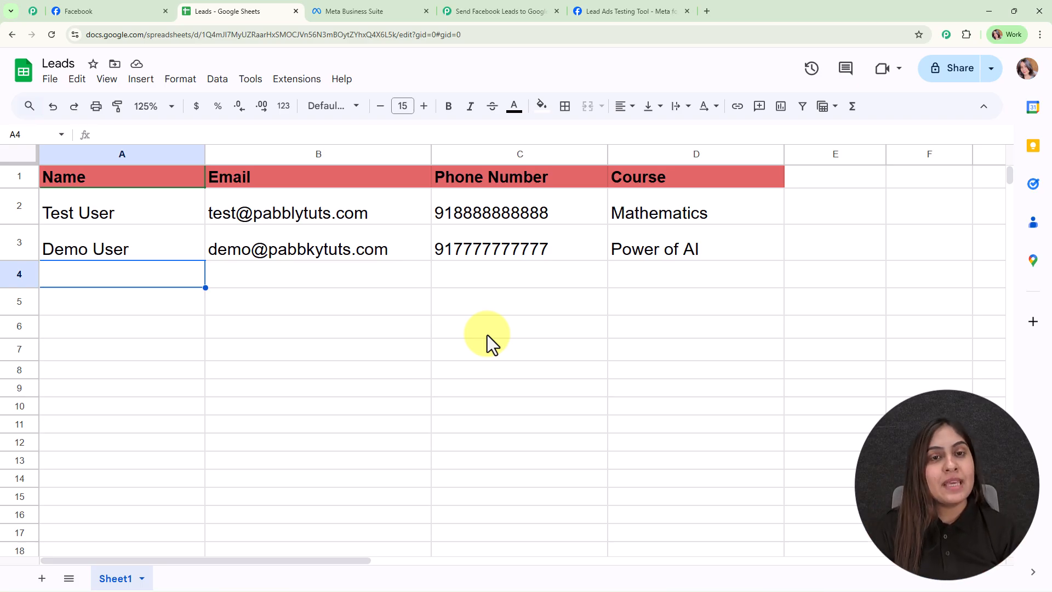
left_click(534, 10)
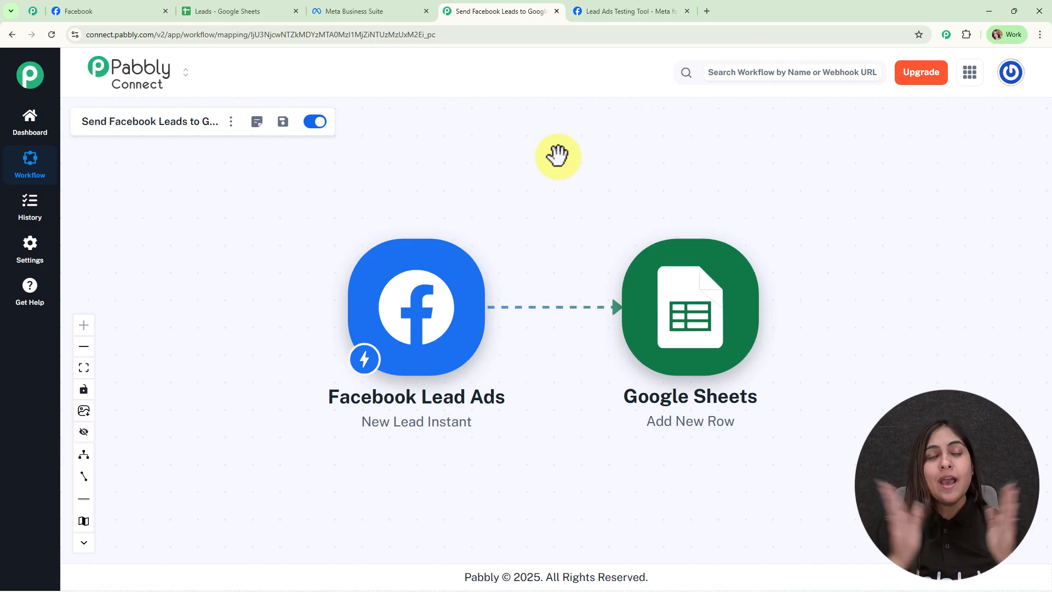
- Go to pabbly.com/connect in a new tab, sign in and open the Pabbly Connect dashboard
left_click(709, 7)
type("pab")
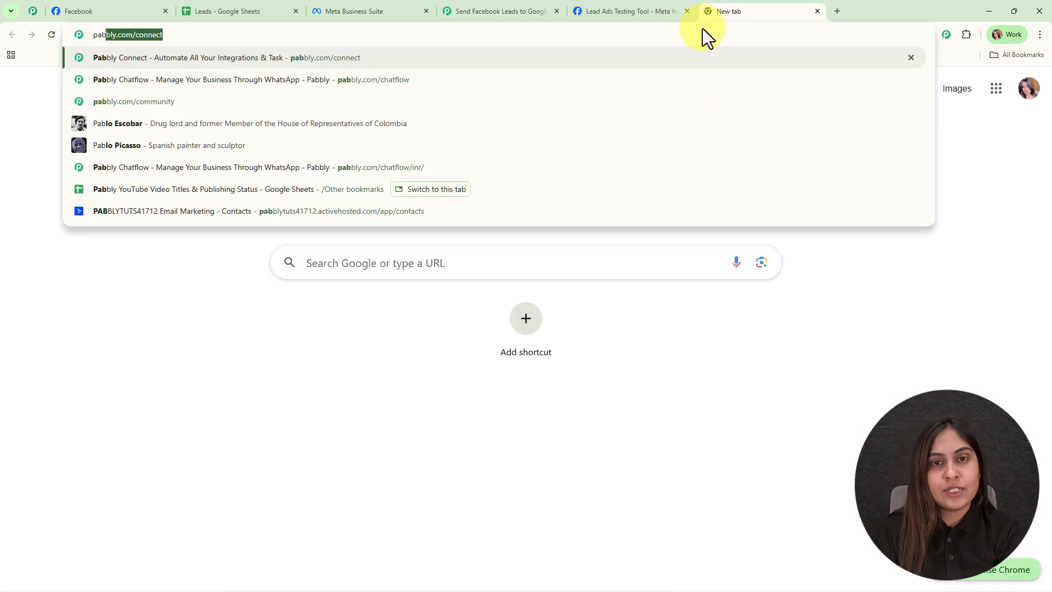
key("Return")
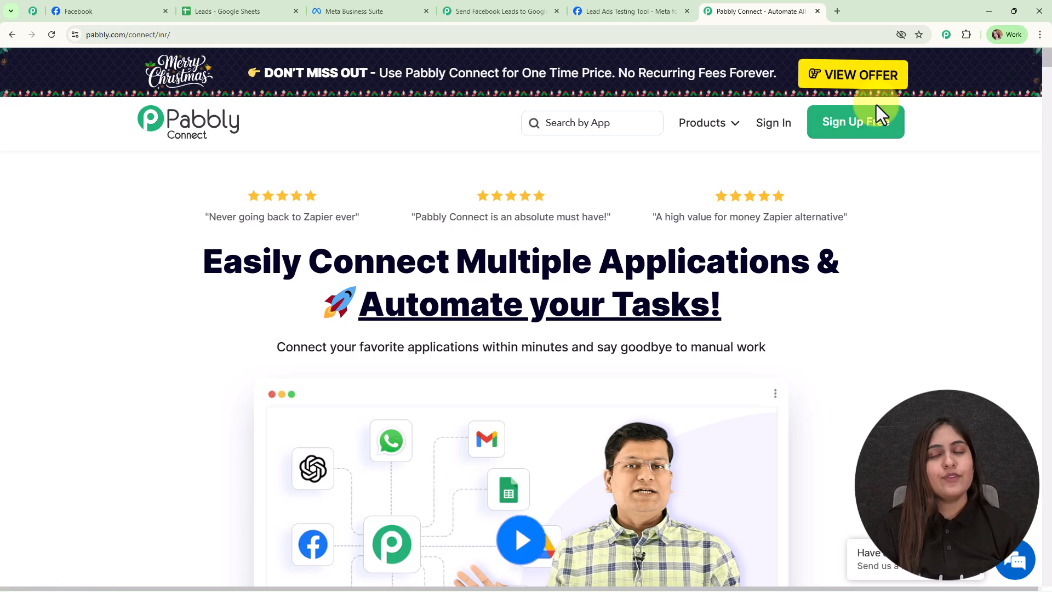
left_click(770, 127)
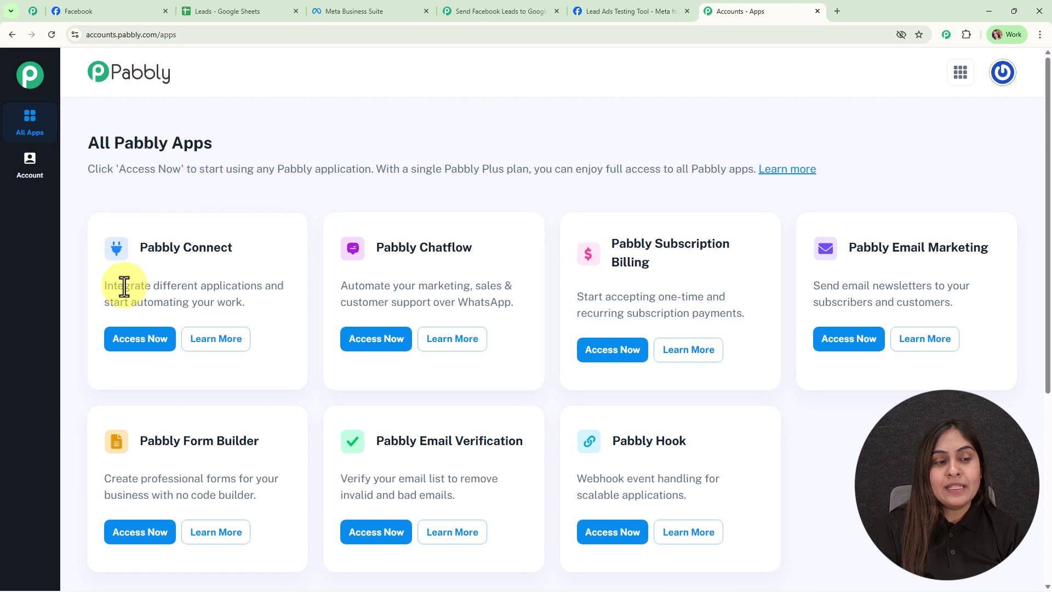
left_click(156, 341)
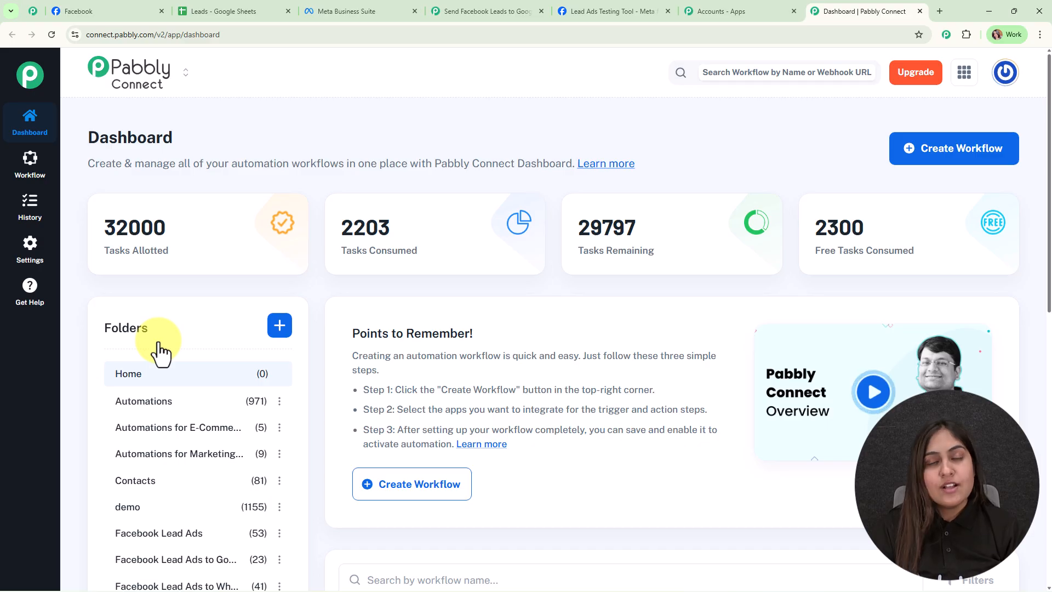
- Start a workflow in the New (Beta) builder named "Send Facebook Leads to Google Sheets for Coaching & Online Courses"
left_click(922, 152)
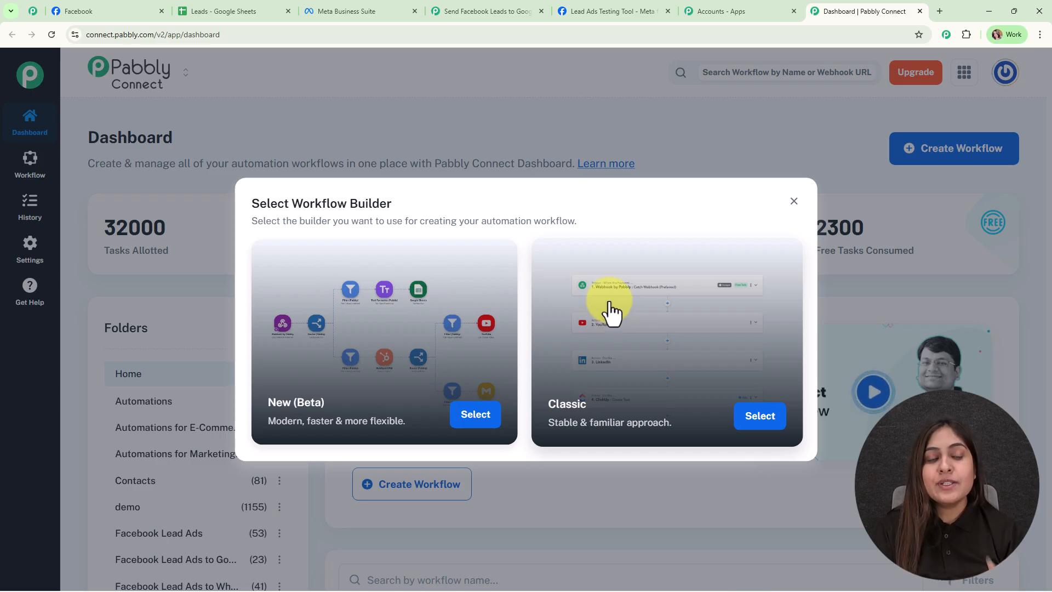
left_click(495, 419)
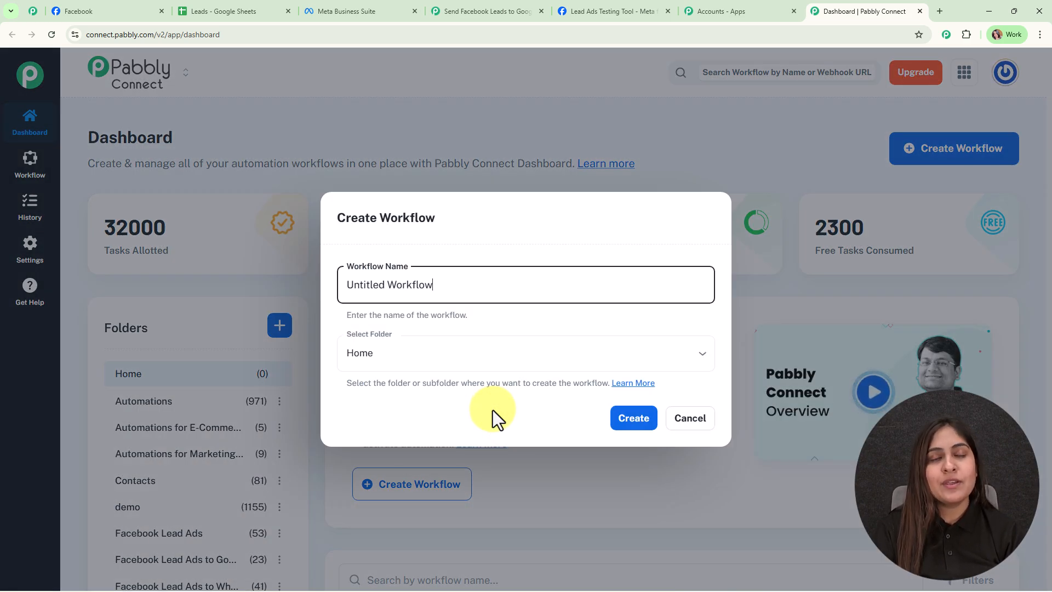
left_click_drag(458, 285, 311, 297)
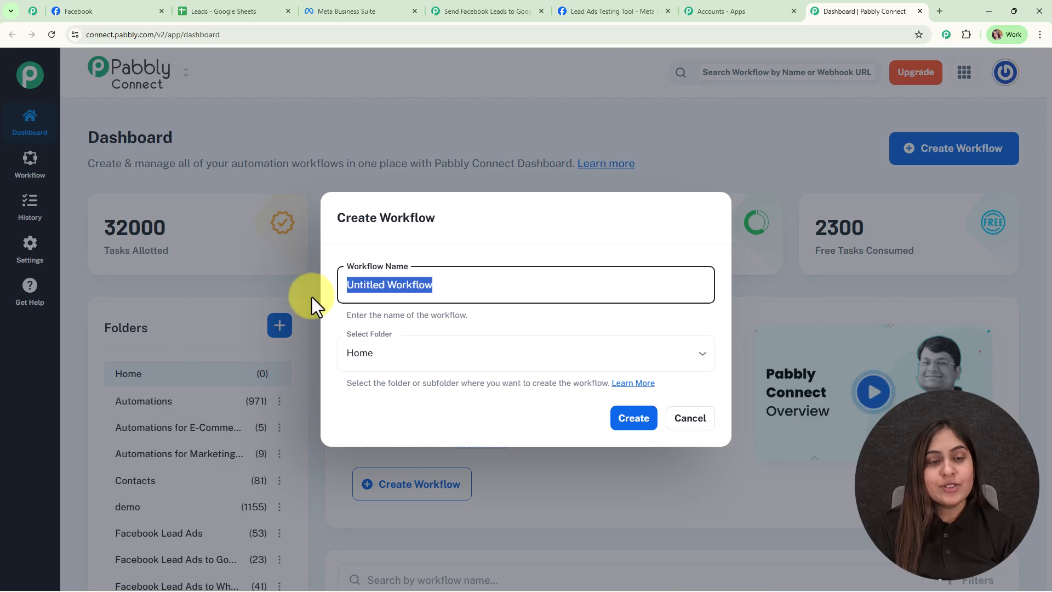
type("Send Facebook Leads to Google Sheets for Coaching & Online Courses")
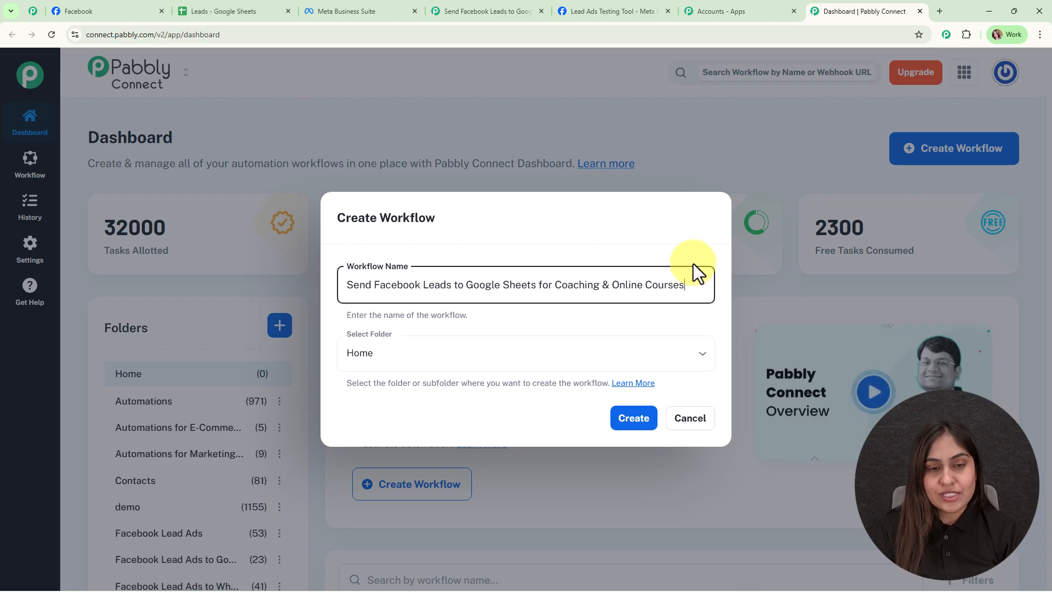
- Assign the new workflow to the Facebook Lead Ads folder and create it
left_click(563, 367)
left_click(467, 354)
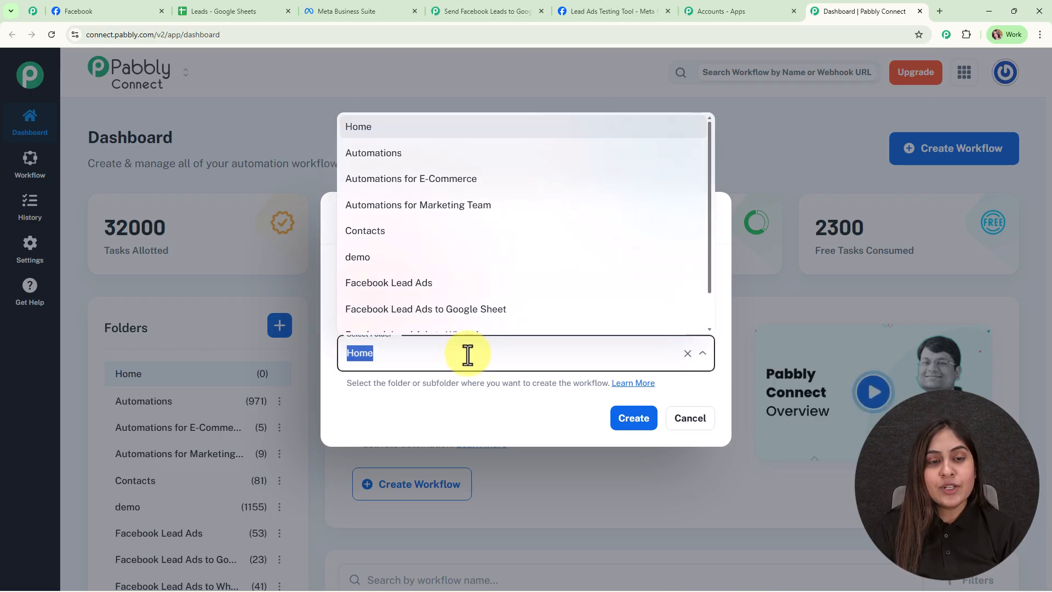
scroll(511, 208, "down", 1)
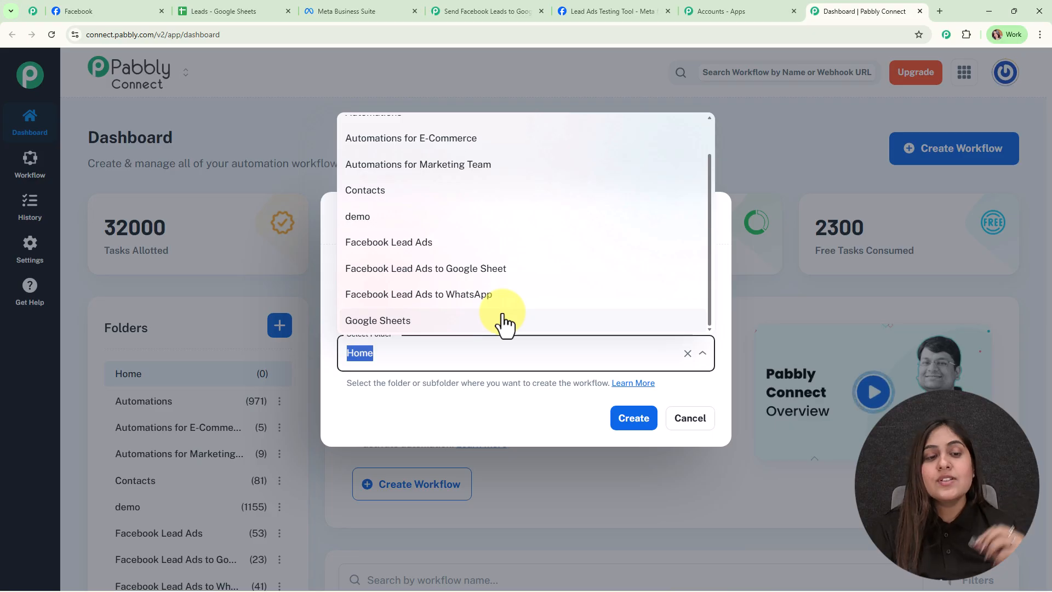
left_click(485, 249)
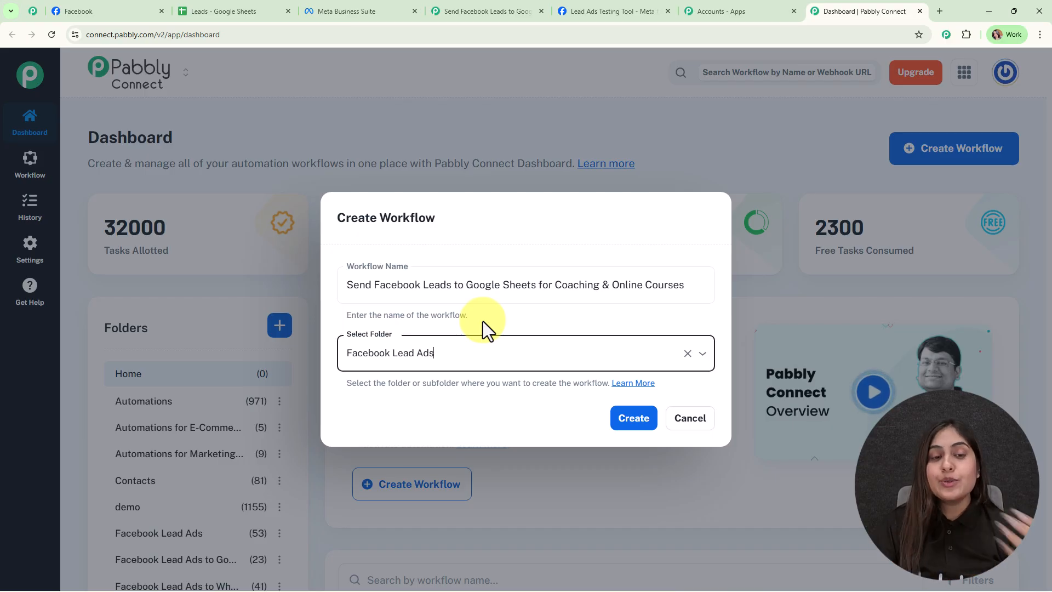
left_click(630, 419)
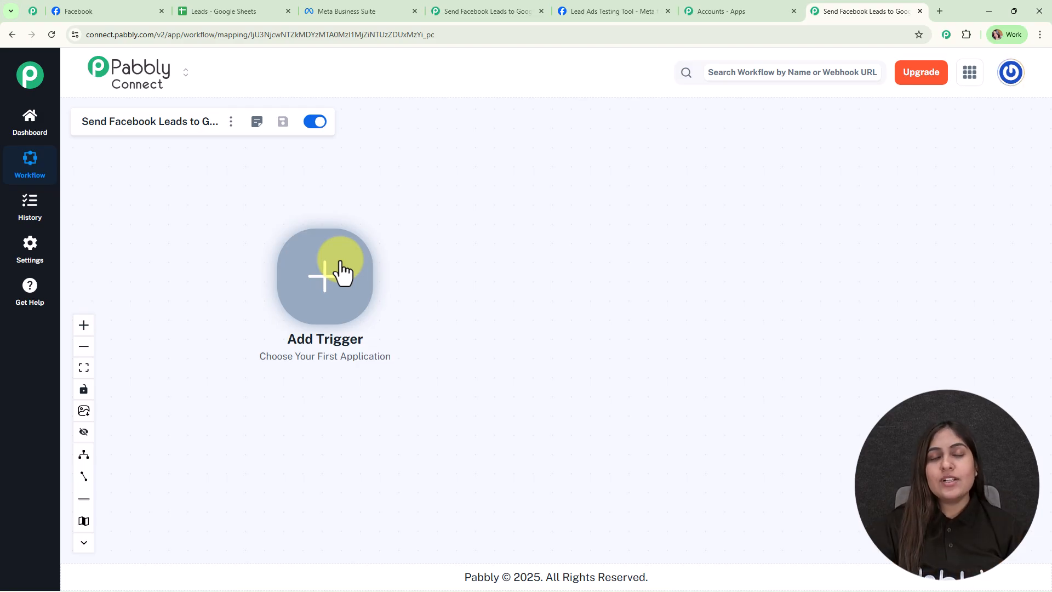
- Add a Facebook Lead Ads trigger to the workflow with the New Lead Instant event
left_click(341, 269)
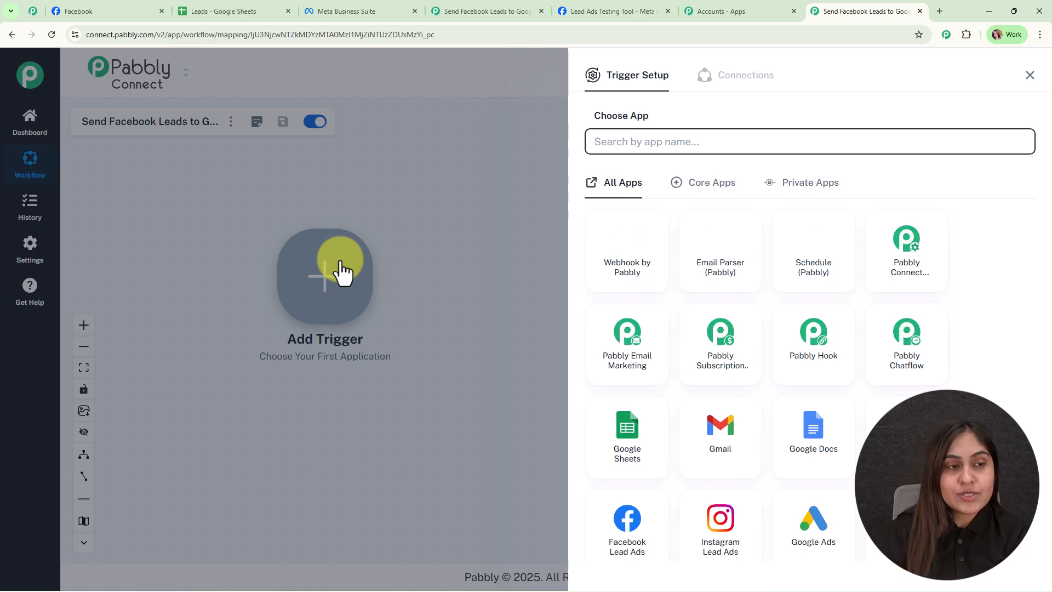
type("face")
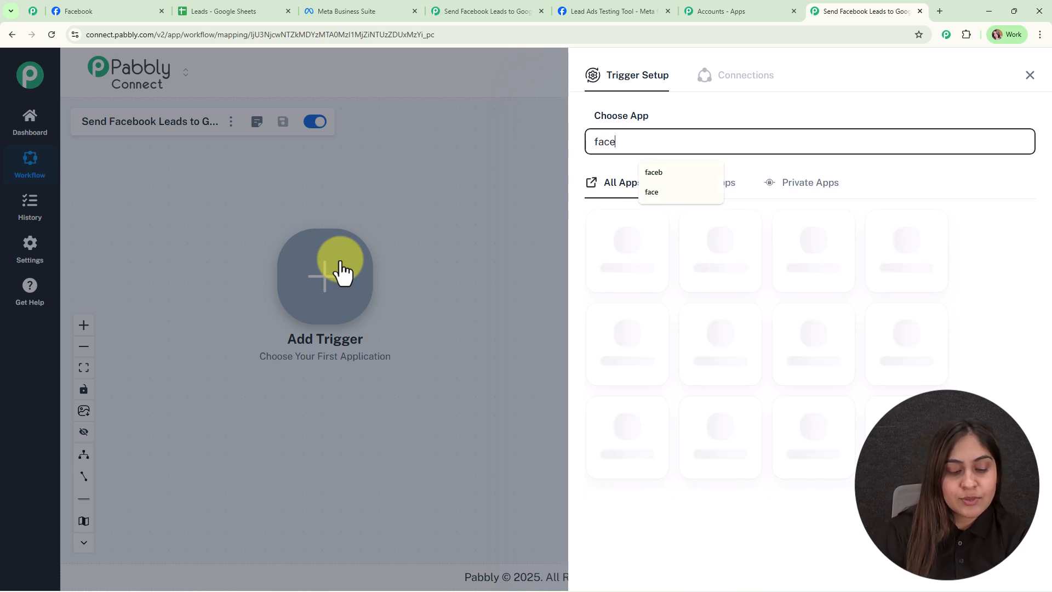
type("b")
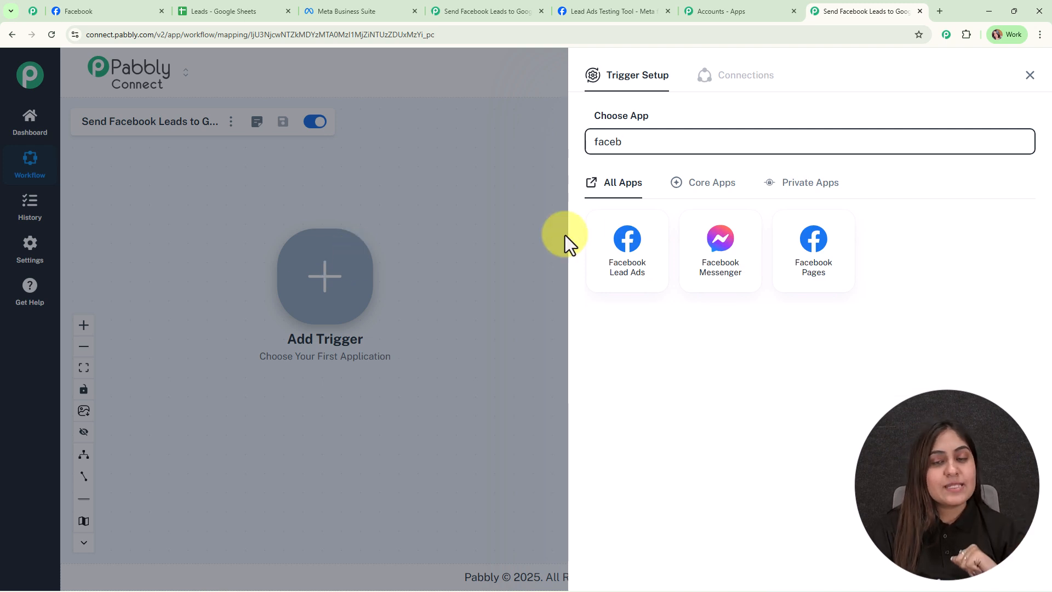
left_click(619, 249)
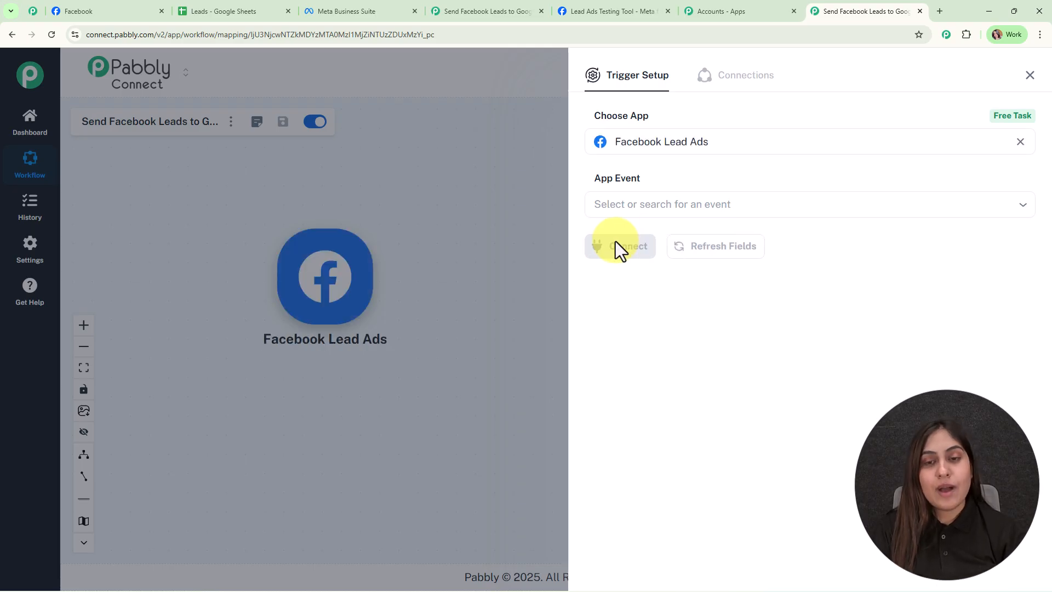
left_click(610, 197)
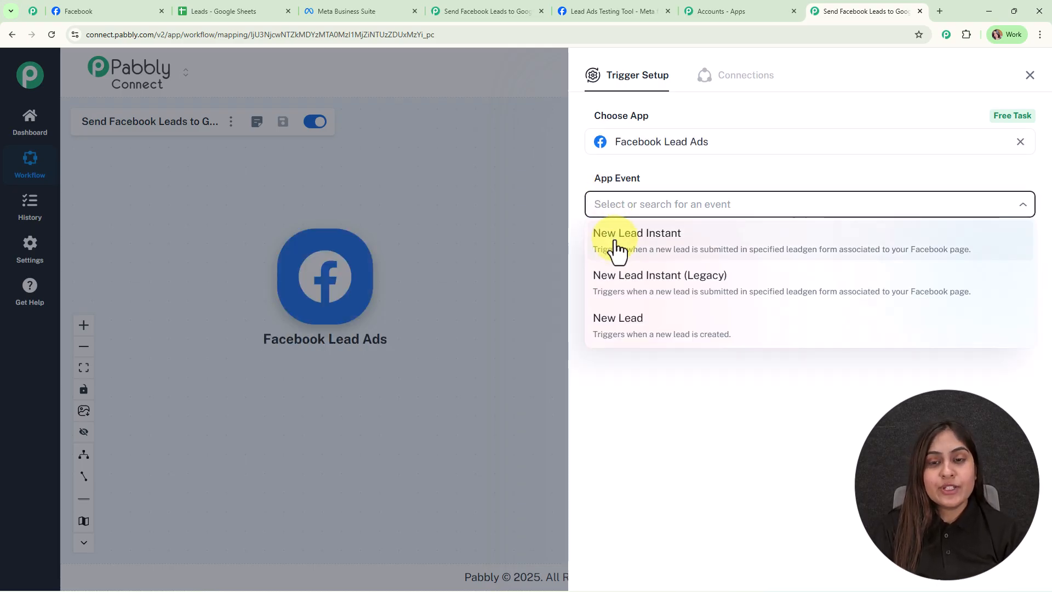
left_click(615, 243)
- Connect the trigger through a new Facebook Lead Ads connection and authorize it with the logged-in Facebook account
left_click(610, 241)
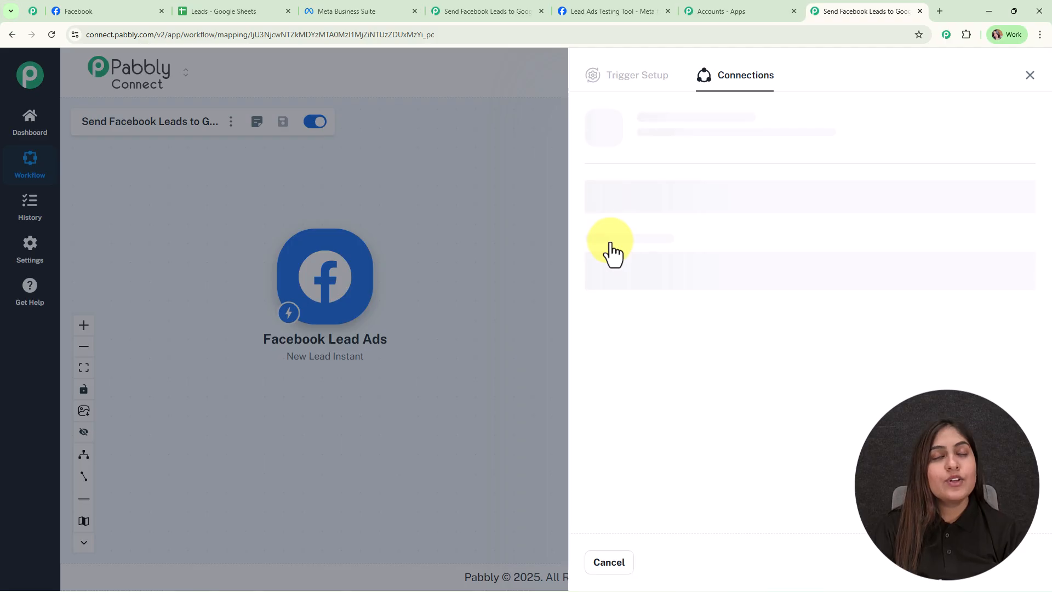
left_click(614, 180)
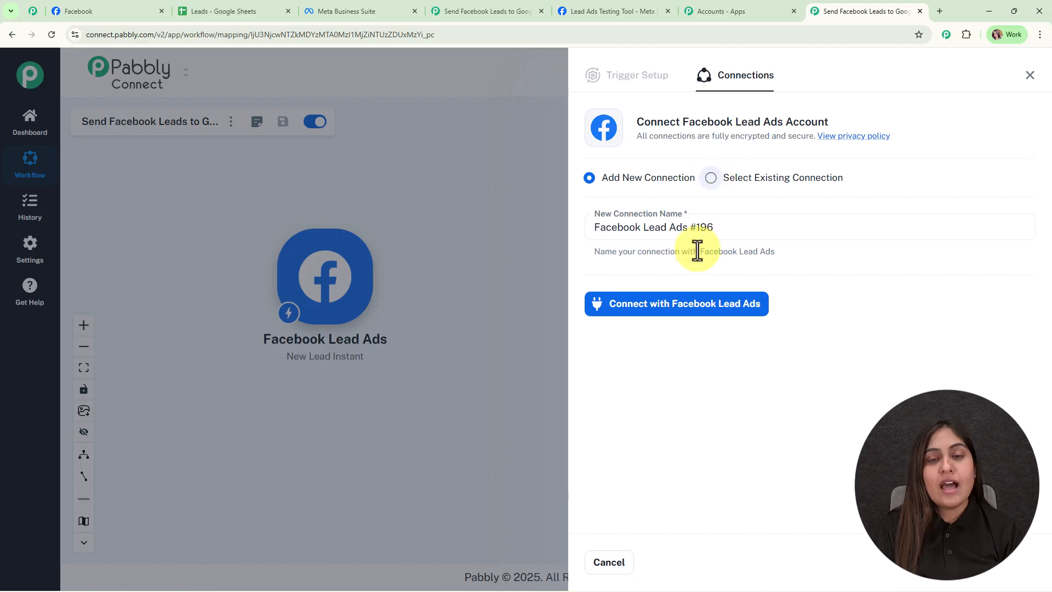
left_click(663, 308)
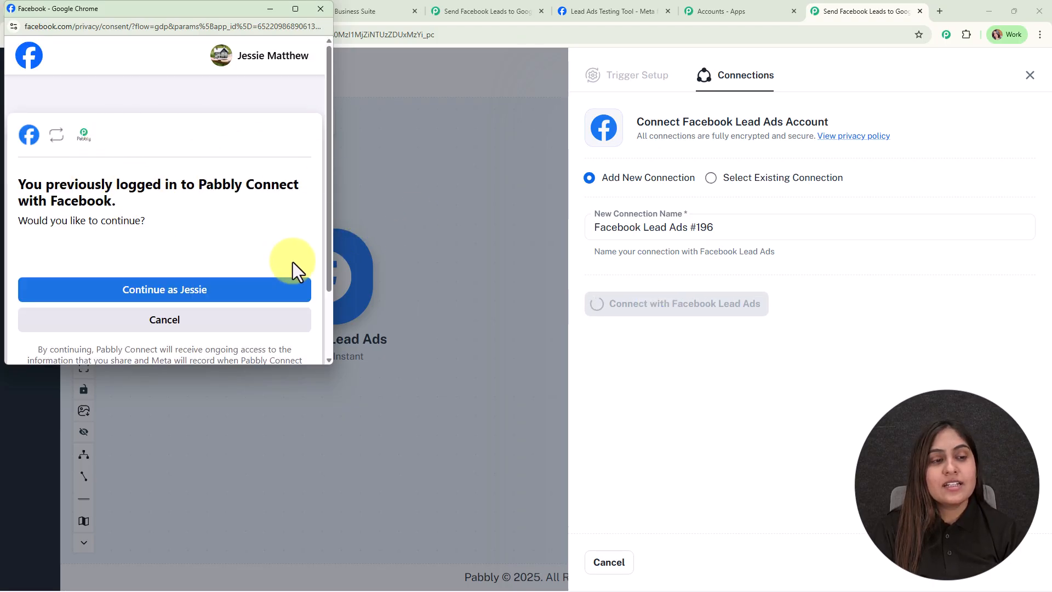
left_click(183, 289)
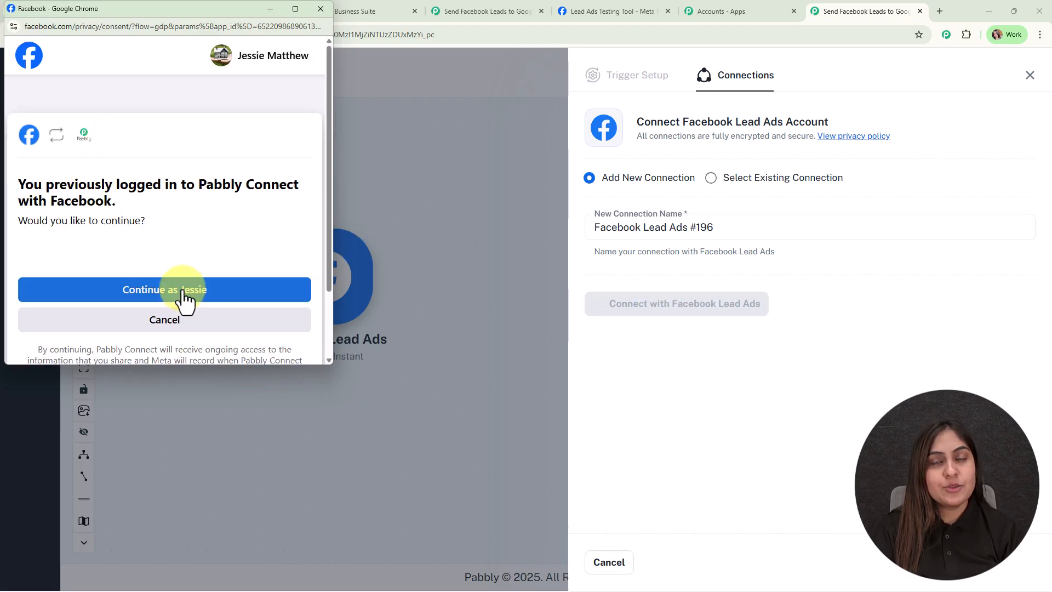
left_click(183, 290)
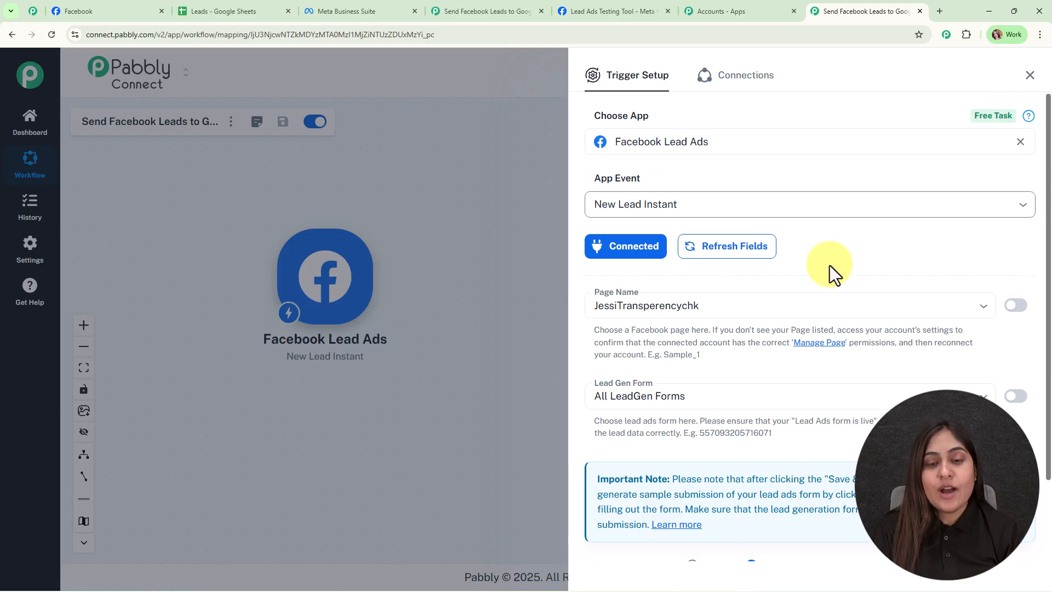
- Check the page's name on Facebook and set the trigger's page to Spark Success Coaching
scroll(841, 273, "down", 3)
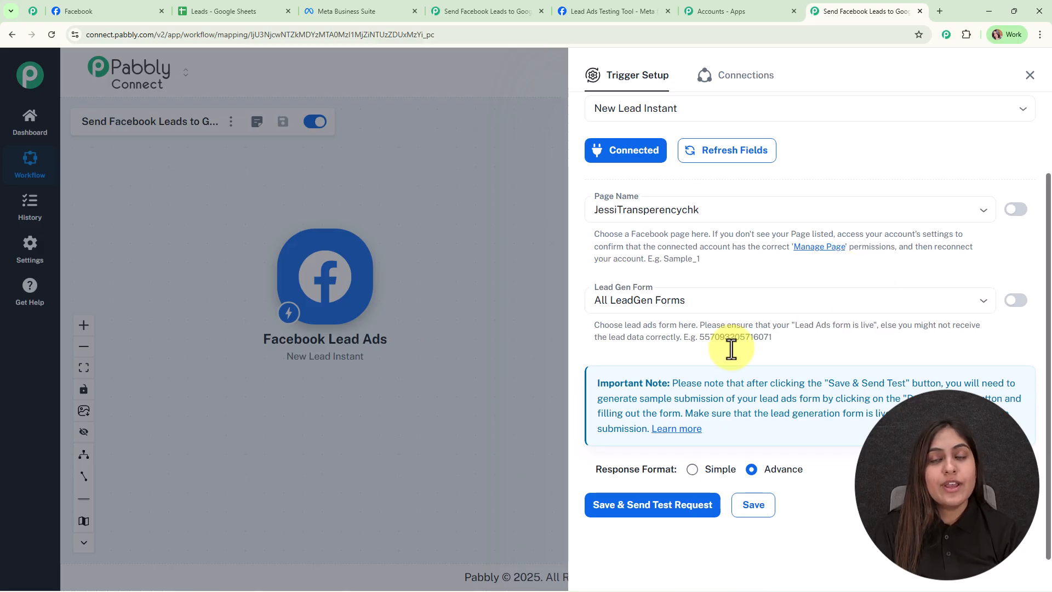
left_click(134, 7)
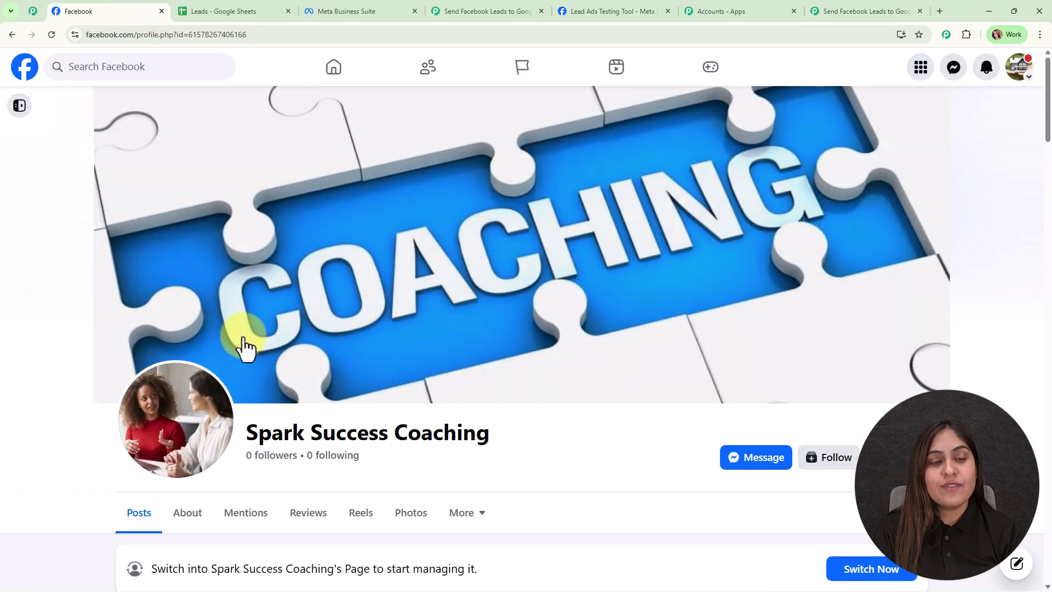
left_click(840, 5)
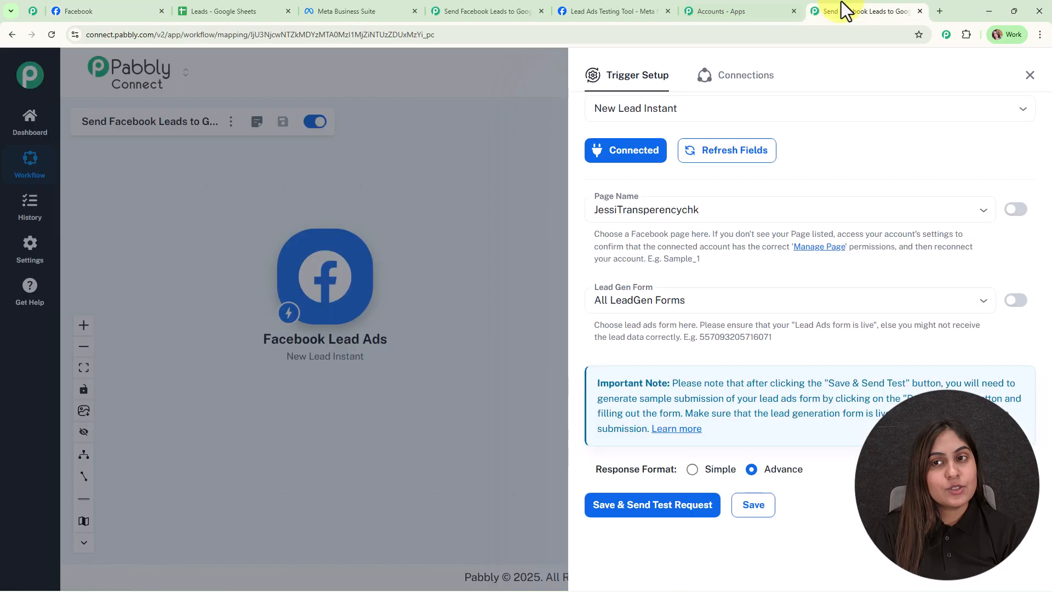
left_click(660, 209)
double_click(660, 209)
type("s")
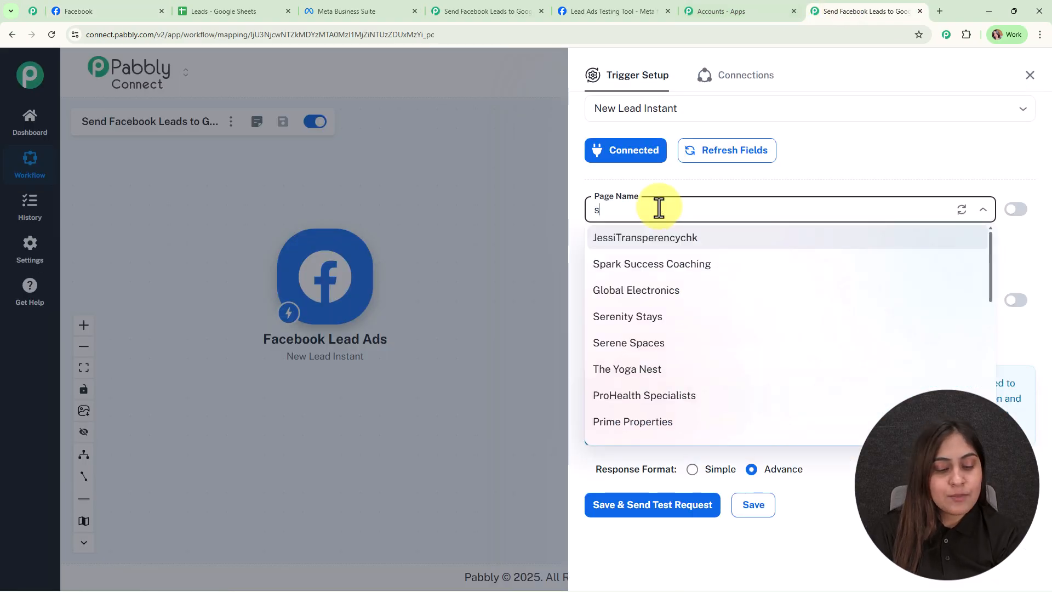
left_click(656, 263)
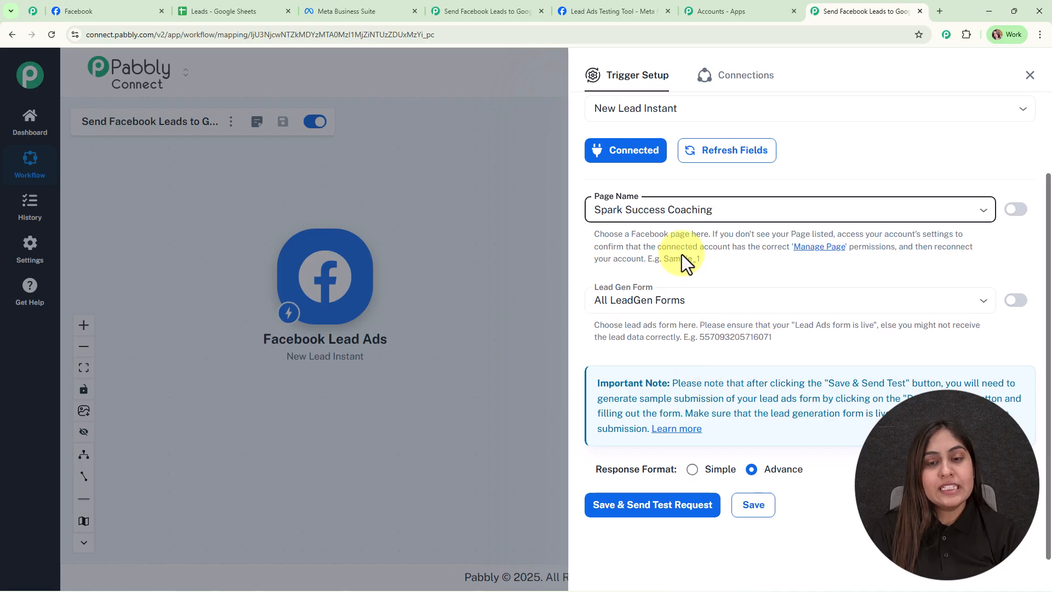
- Check the lead form names in Meta Business Suite and set the trigger's lead gen form to Course Inquiry
left_click(385, 1)
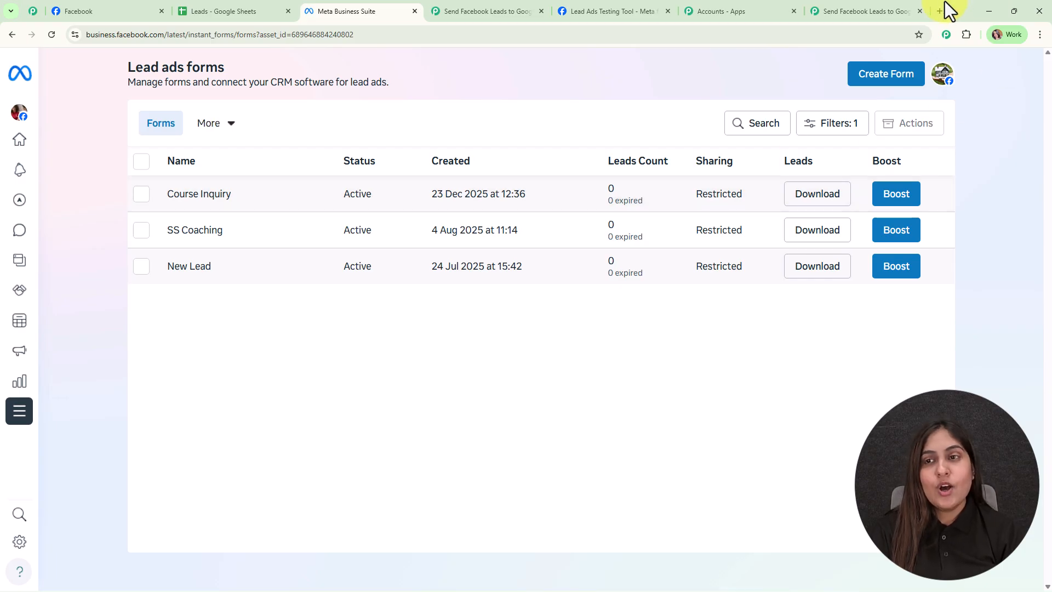
left_click(906, 7)
left_click(606, 299)
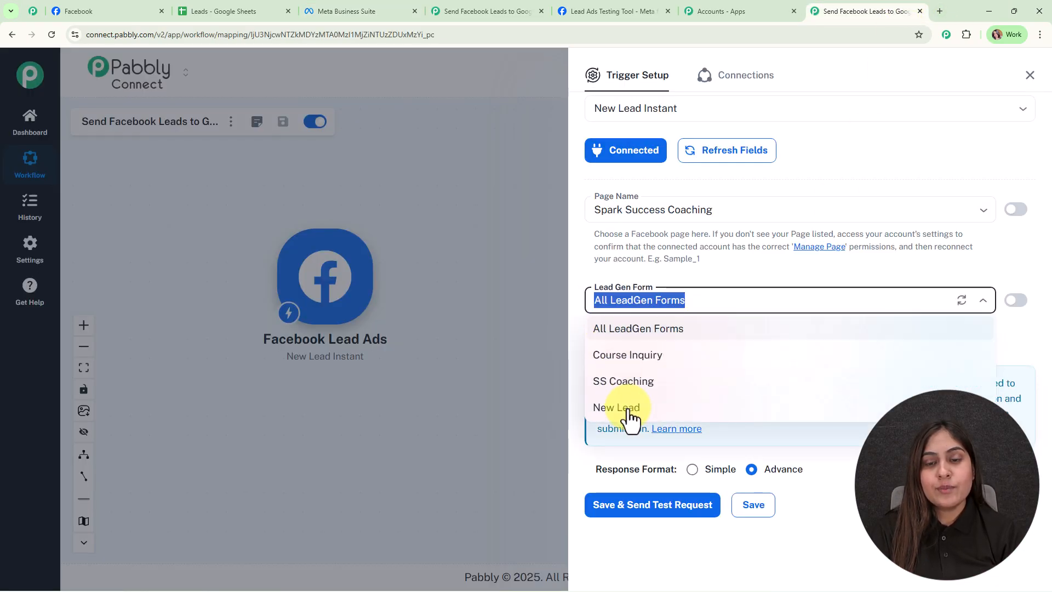
left_click(627, 360)
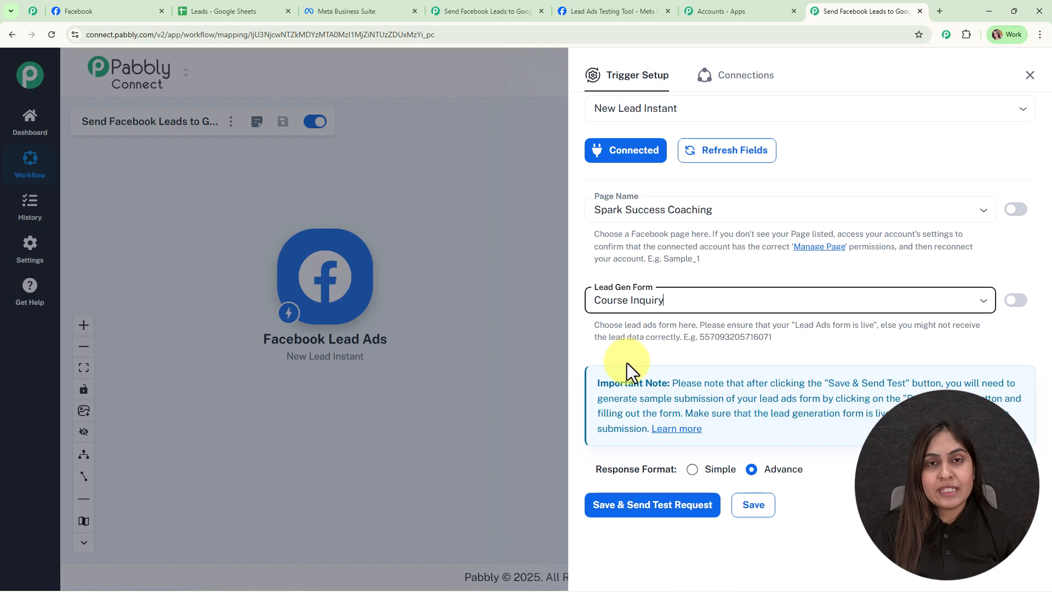
- Set the trigger's response format to Simple, save it and send a test request to start capturing the webhook response
left_click(687, 300)
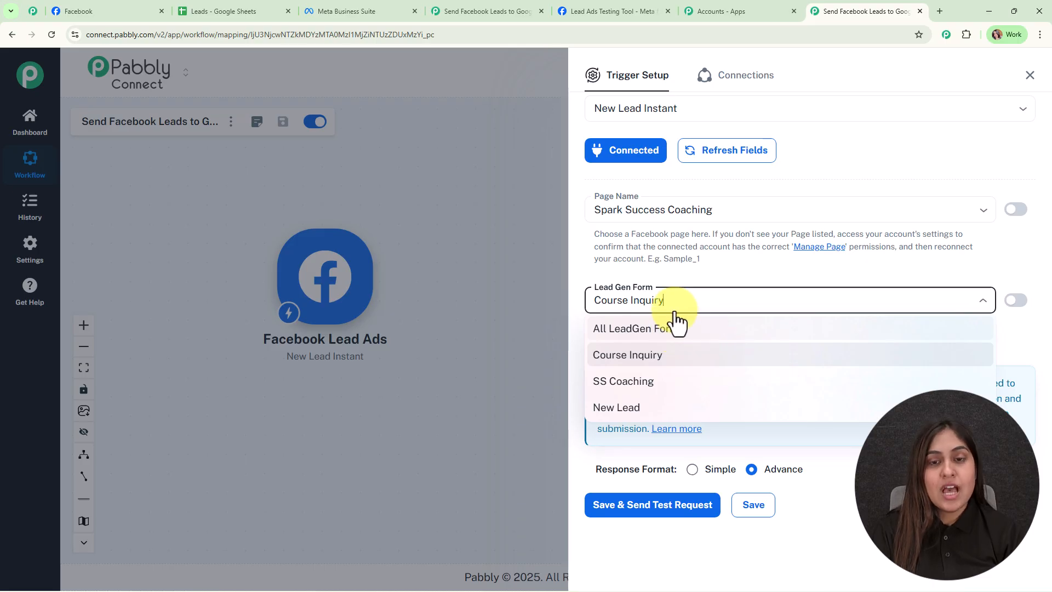
left_click(587, 244)
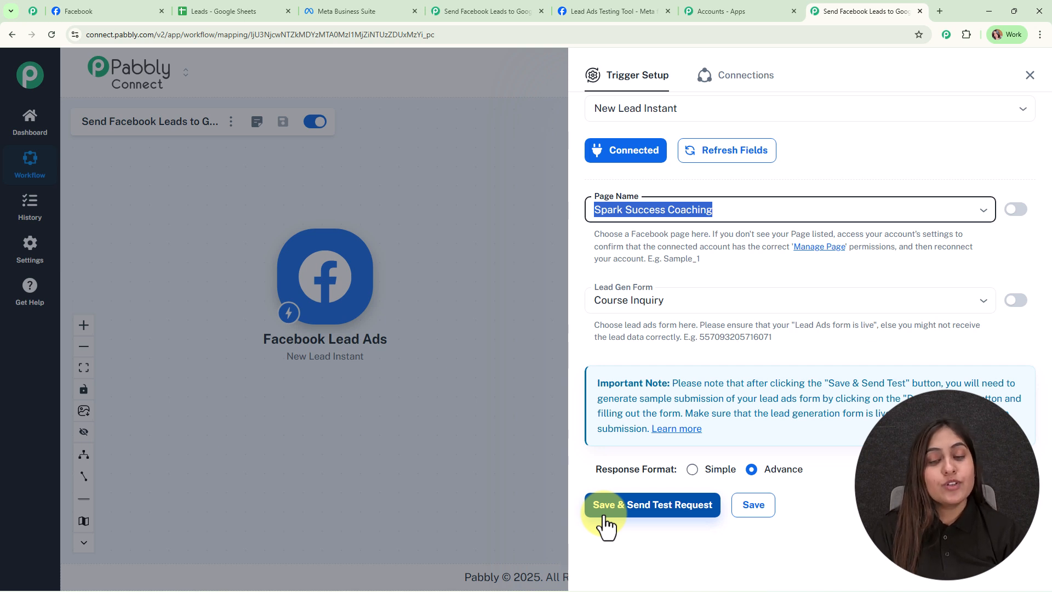
left_click(694, 471)
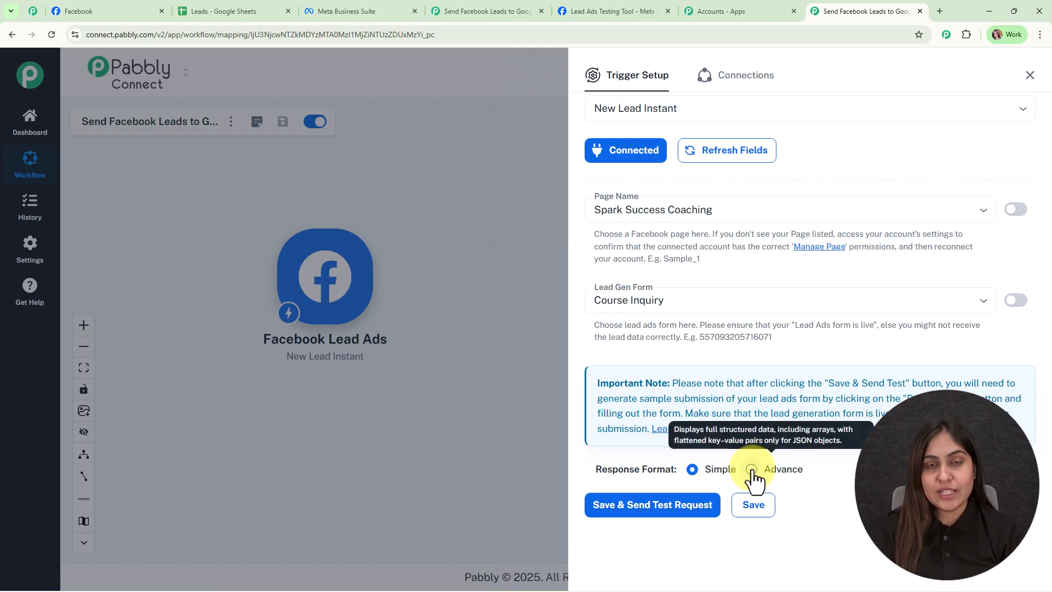
left_click(614, 513)
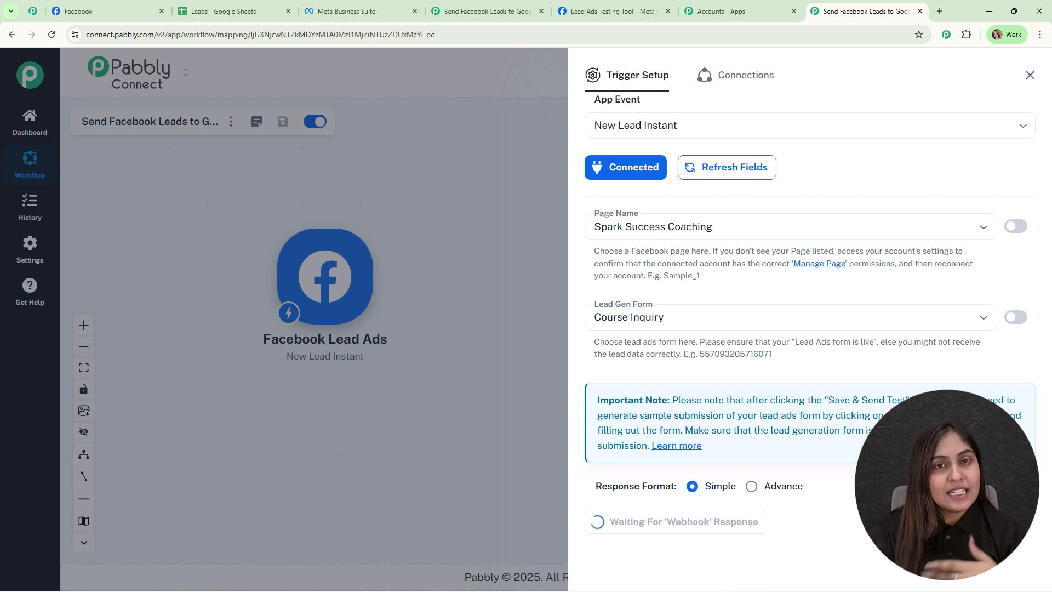
- Switch to Meta's Lead Ads Testing Tool, delete the existing Course Inquiry test lead and reload the page
left_click(597, 11)
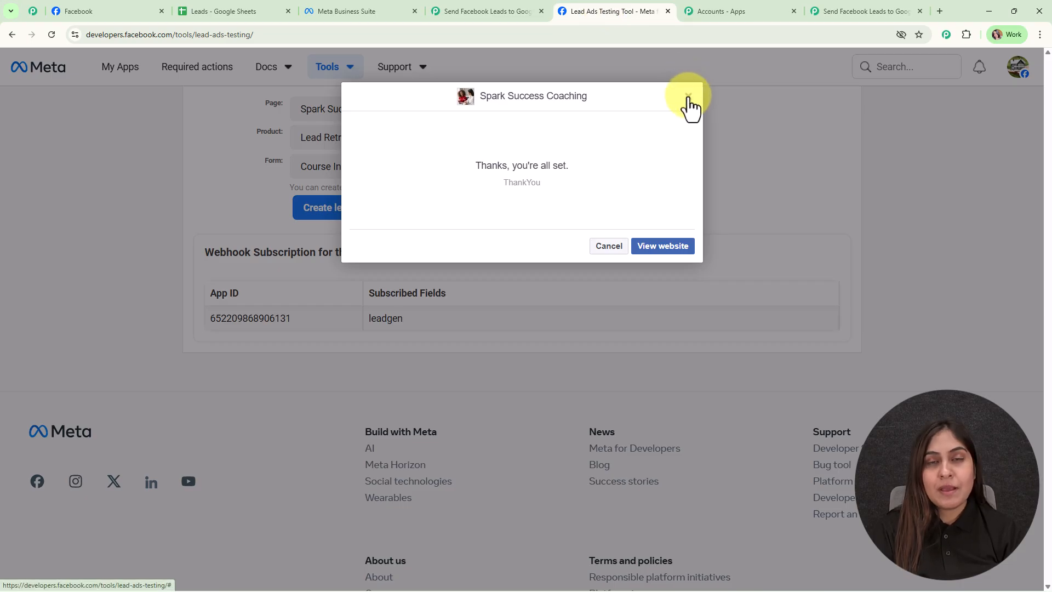
left_click(687, 98)
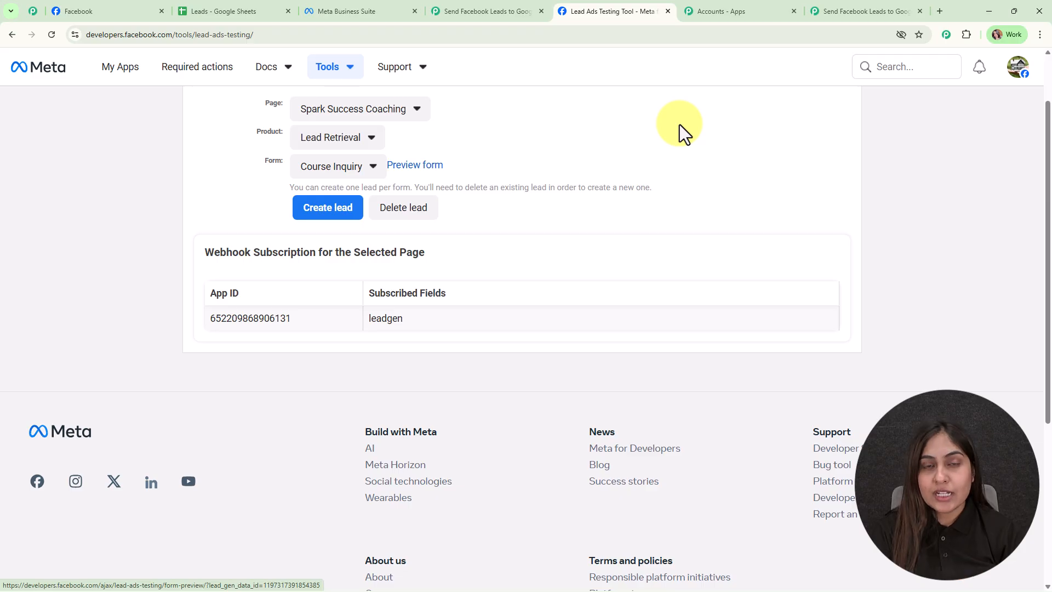
left_click_drag(288, 187, 657, 196)
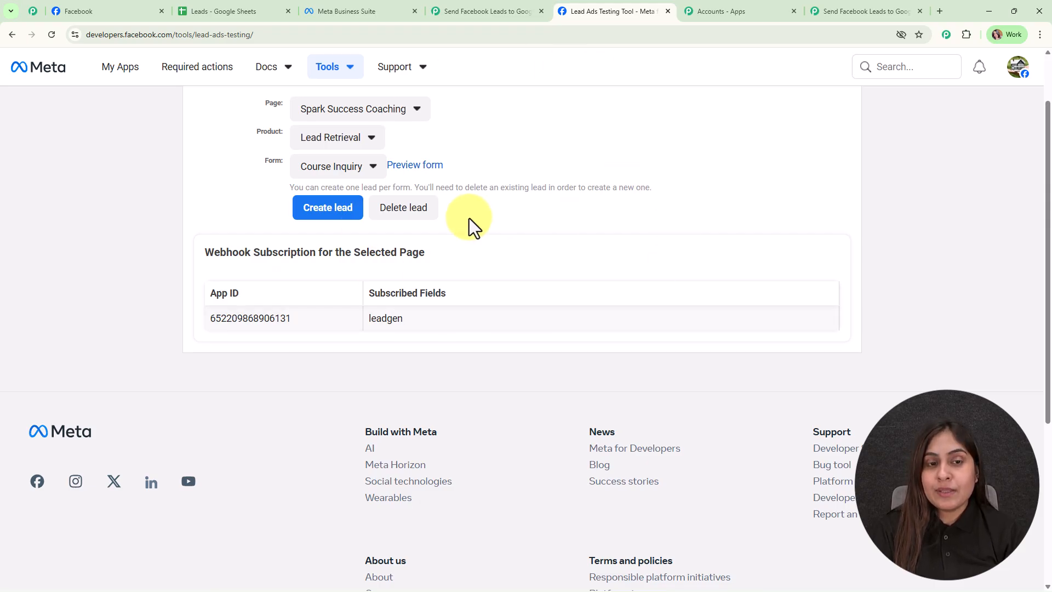
left_click(423, 208)
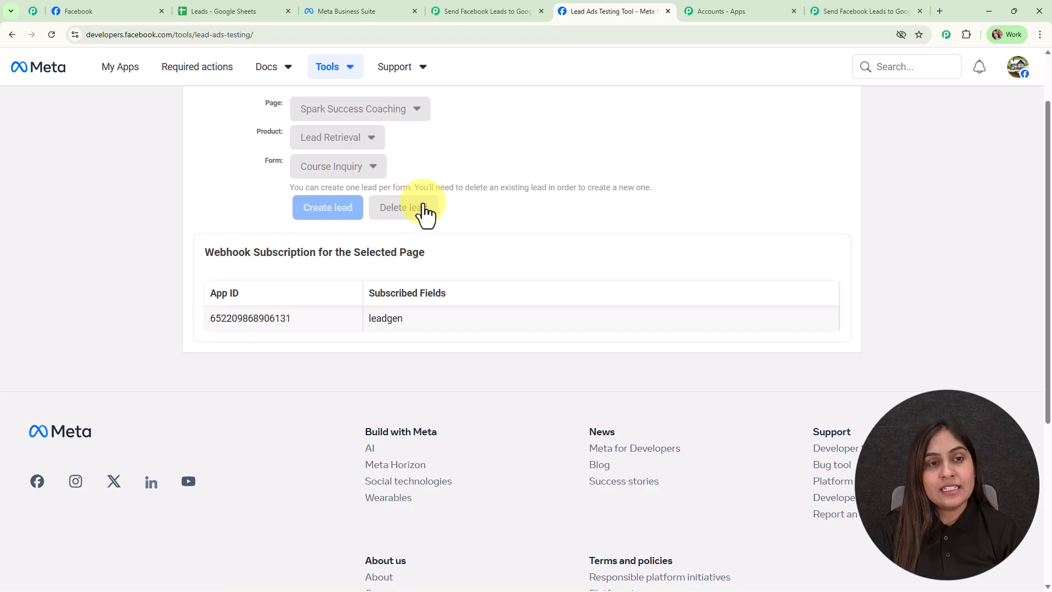
left_click(51, 35)
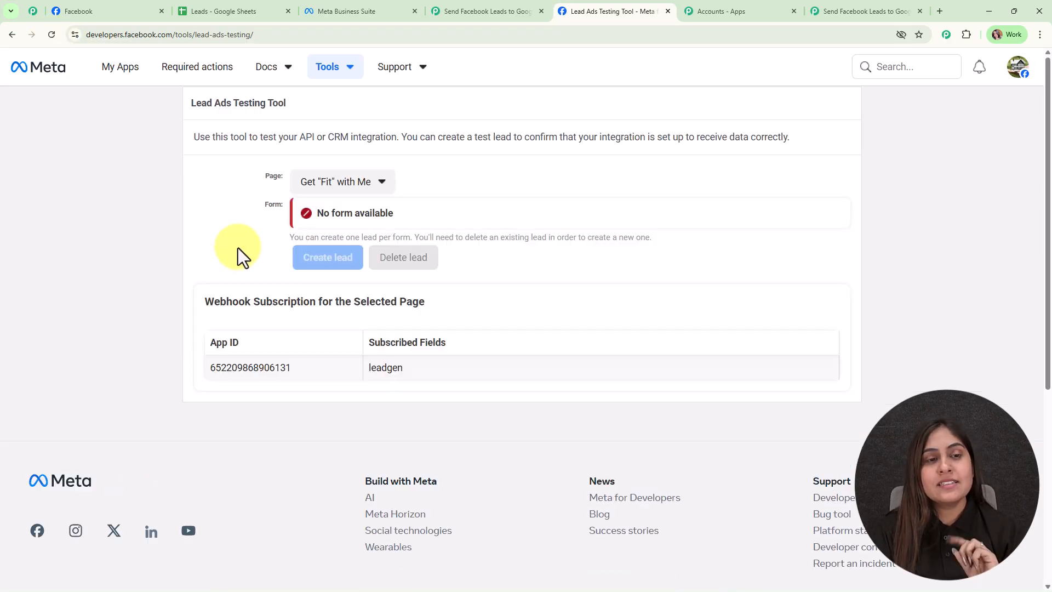
- Choose the Spark Success Coaching page, the Lead Retrieval product and the Course Inquiry form for the test lead
left_click(310, 180)
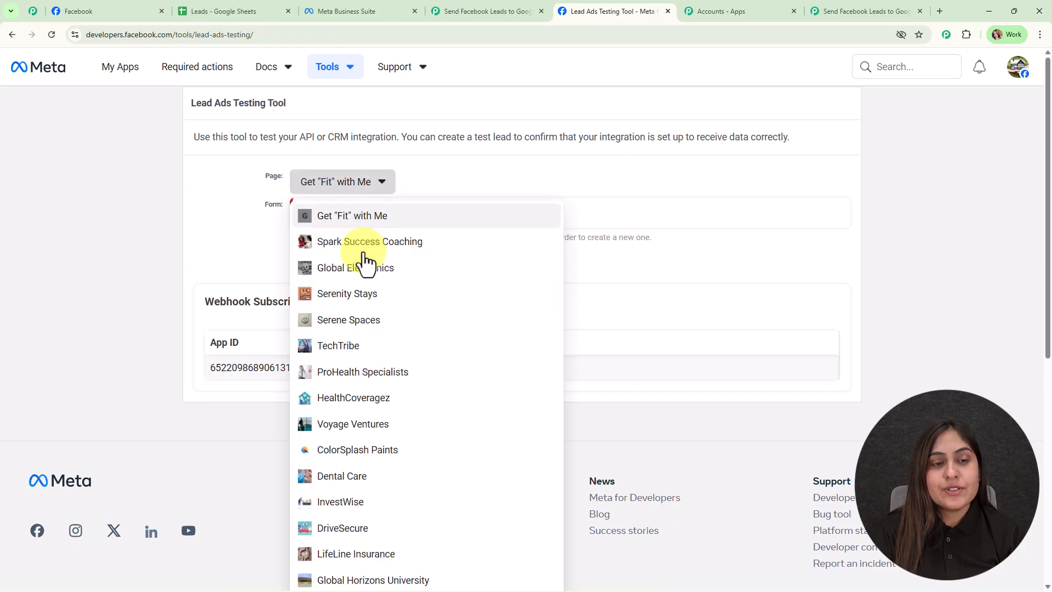
left_click(363, 246)
left_click(345, 218)
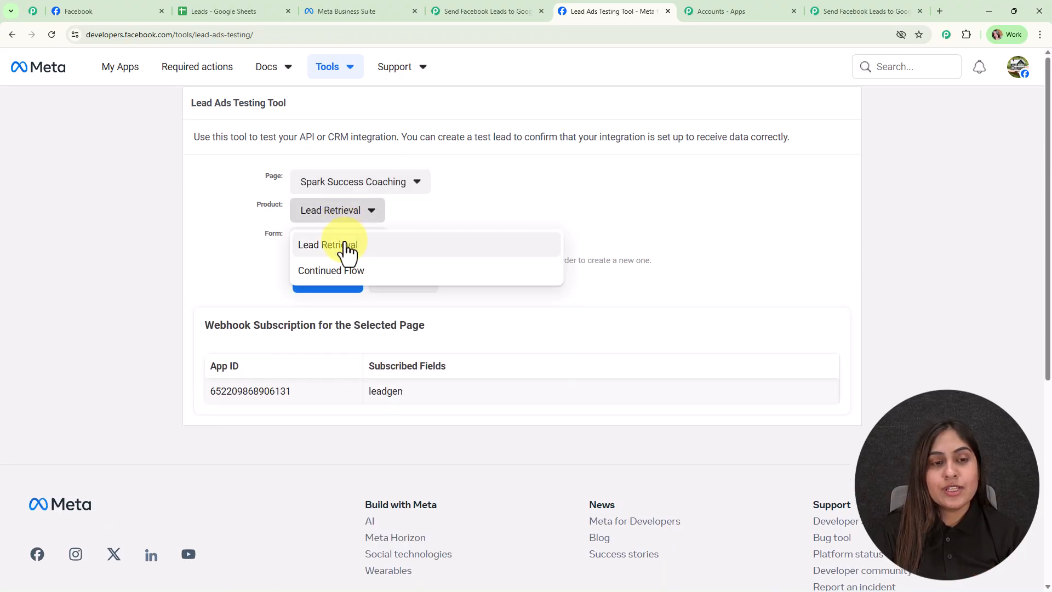
left_click(346, 243)
left_click(345, 245)
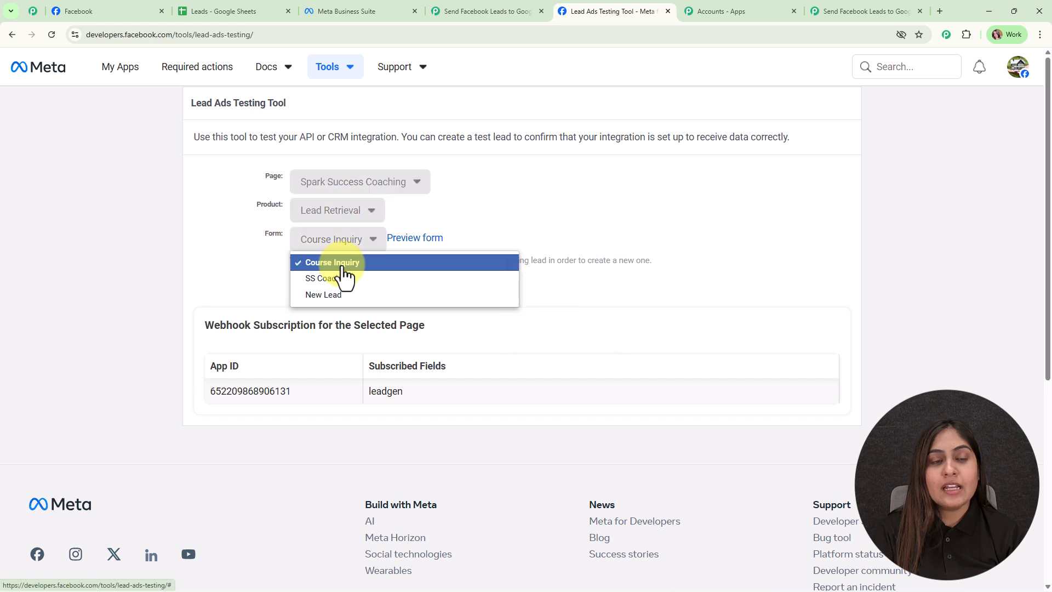
left_click(338, 263)
- Preview the form, choose the English course, fill in the lead's email, full name and phone number, and submit it
left_click(403, 244)
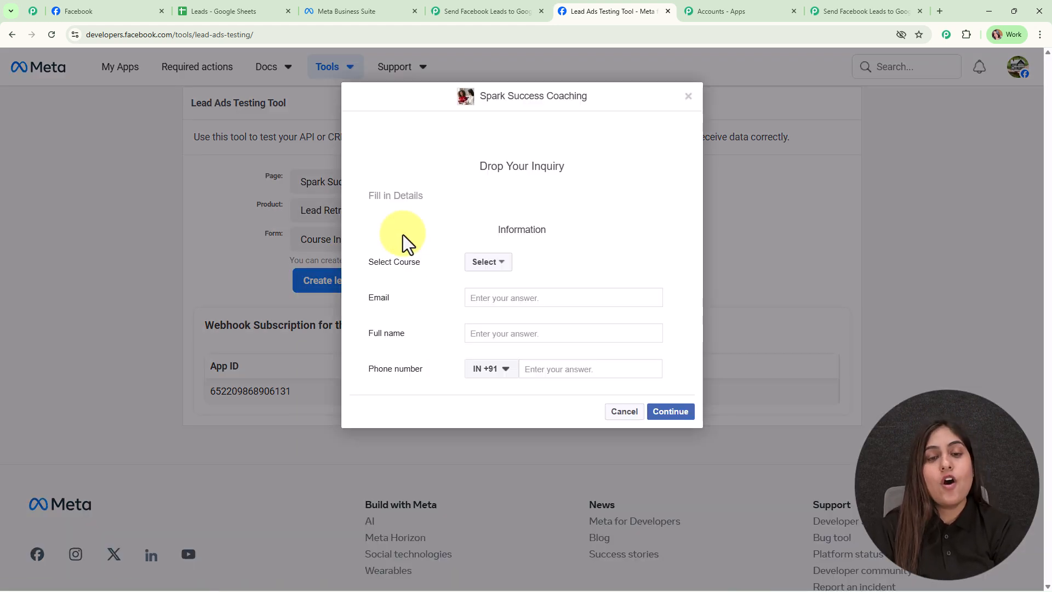
left_click(493, 262)
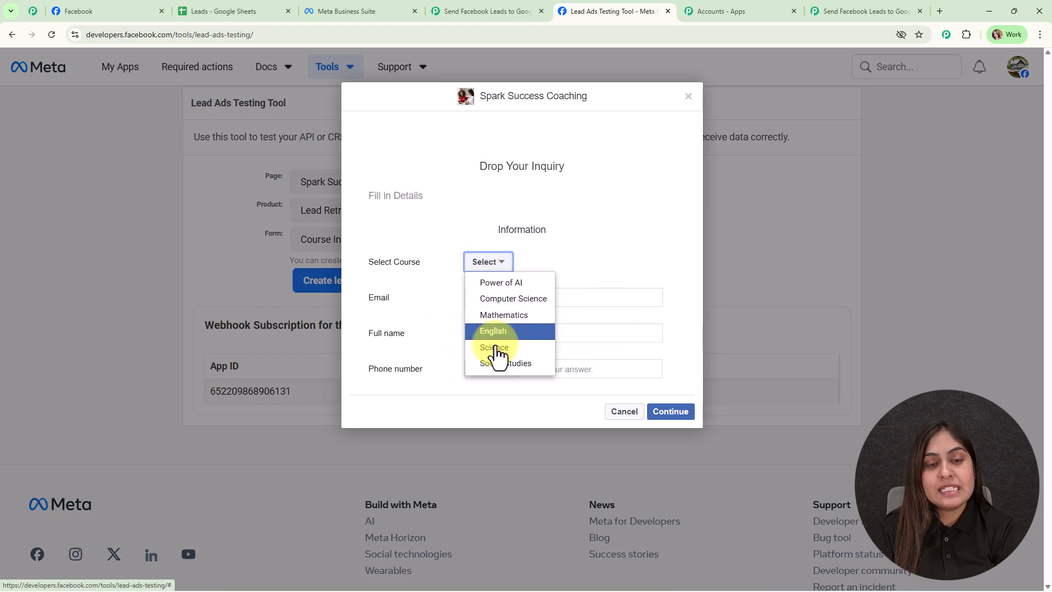
left_click(494, 336)
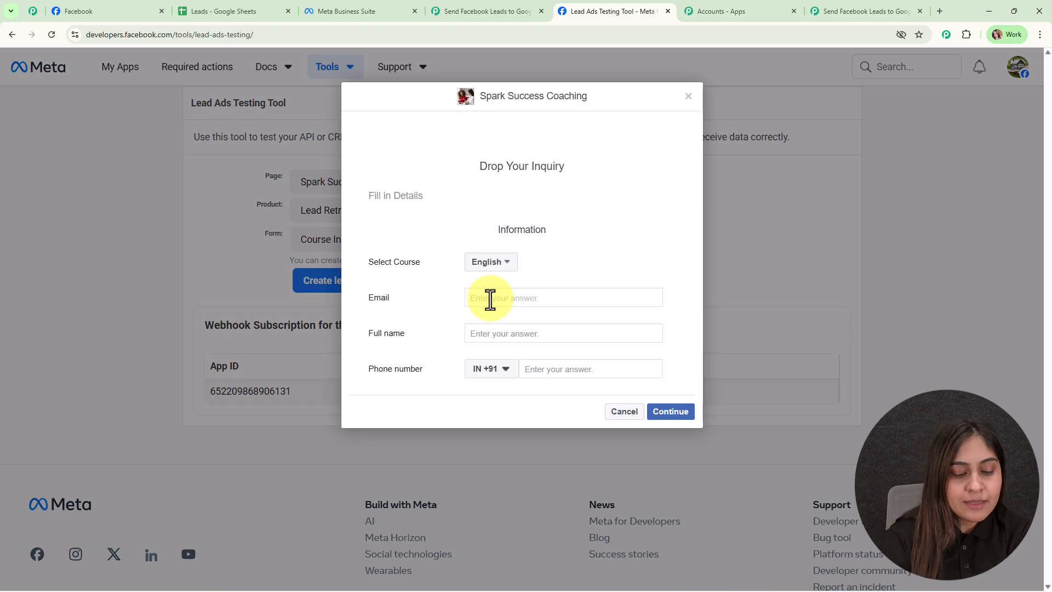
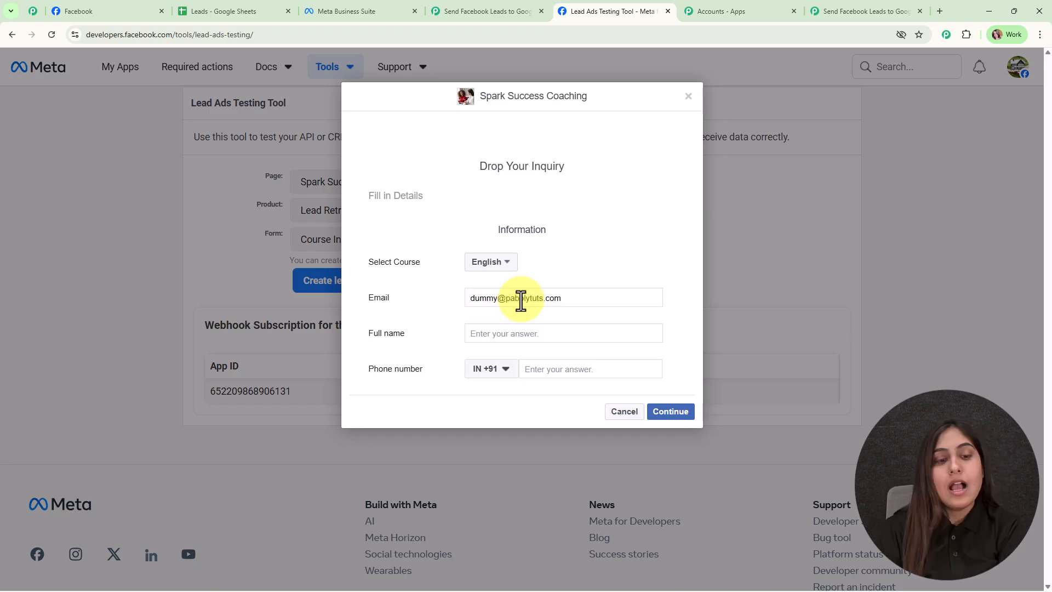
left_click(516, 335)
type("D")
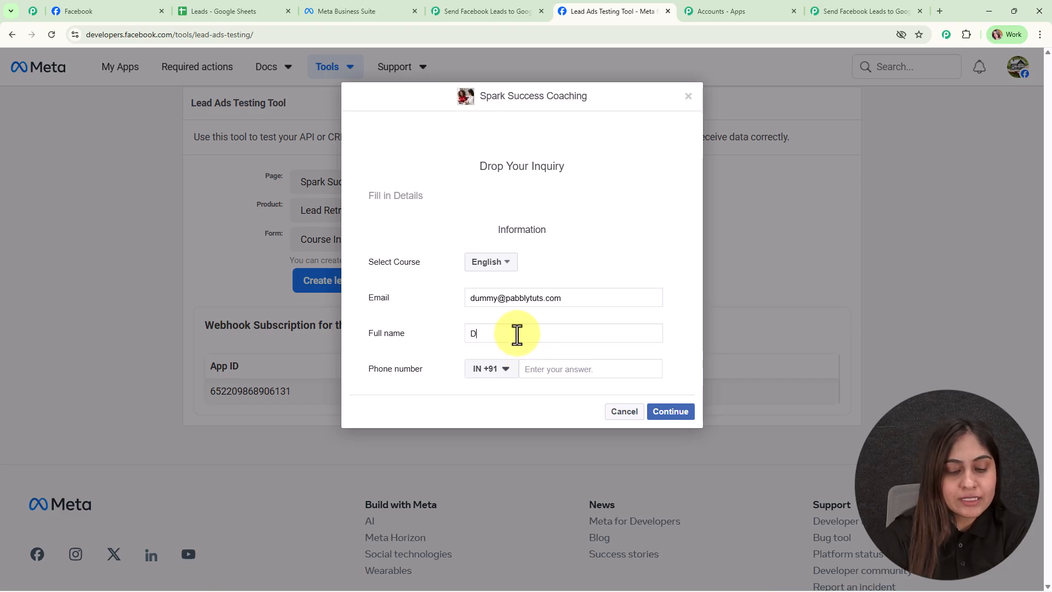
type("ummy User")
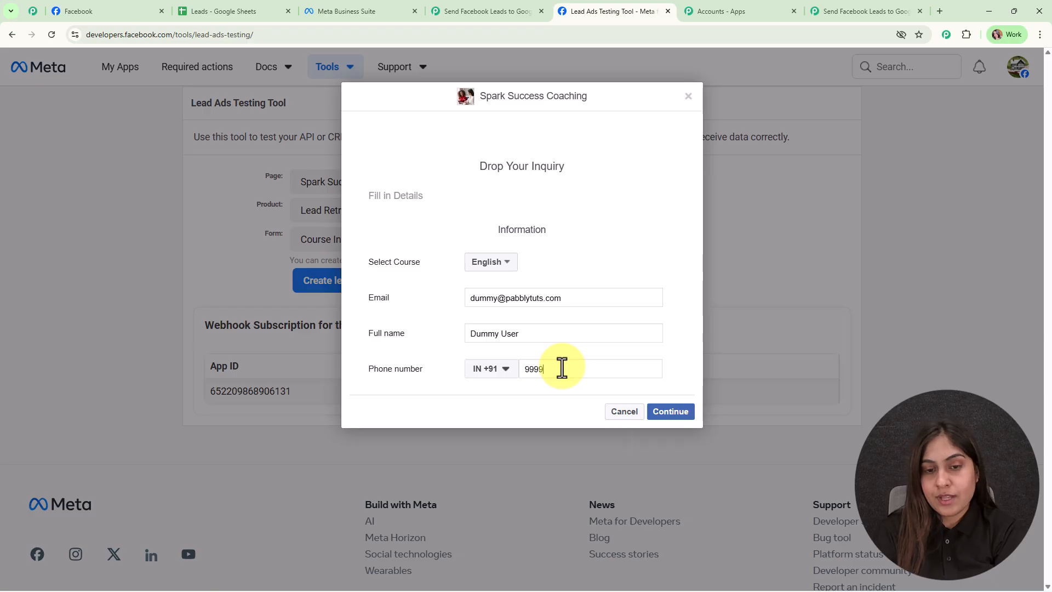
left_click(683, 413)
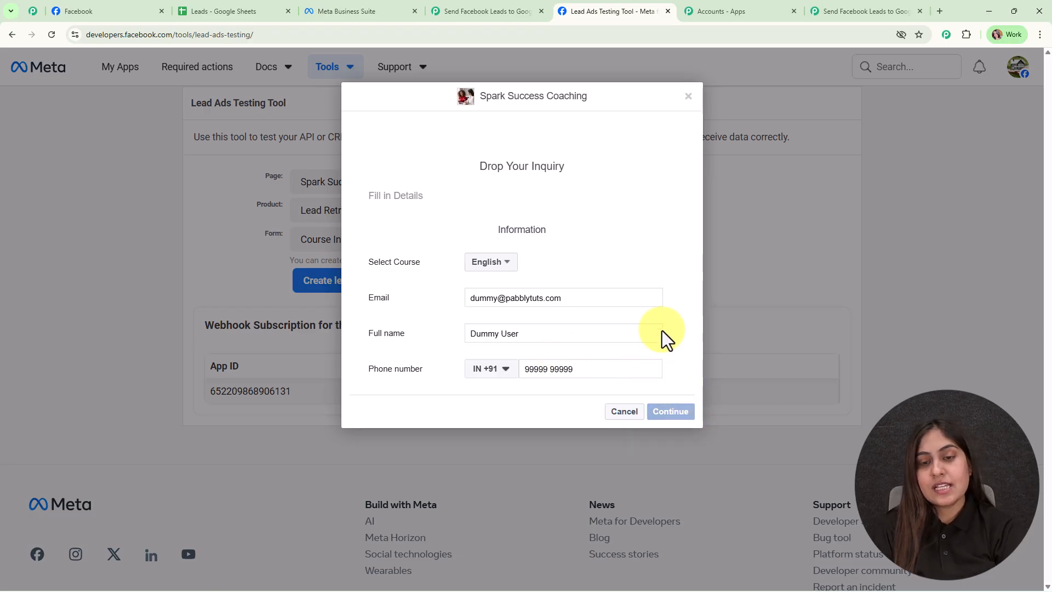
left_click(677, 274)
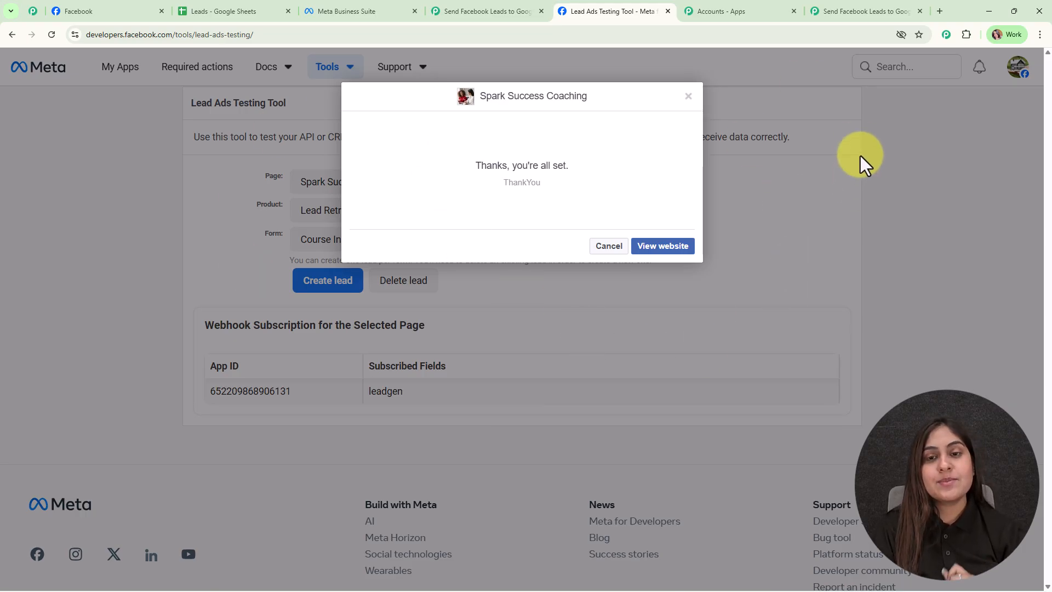
- Return to the Pabbly Connect workflow, review the lead fields in the captured response and close the trigger setup
left_click(873, 11)
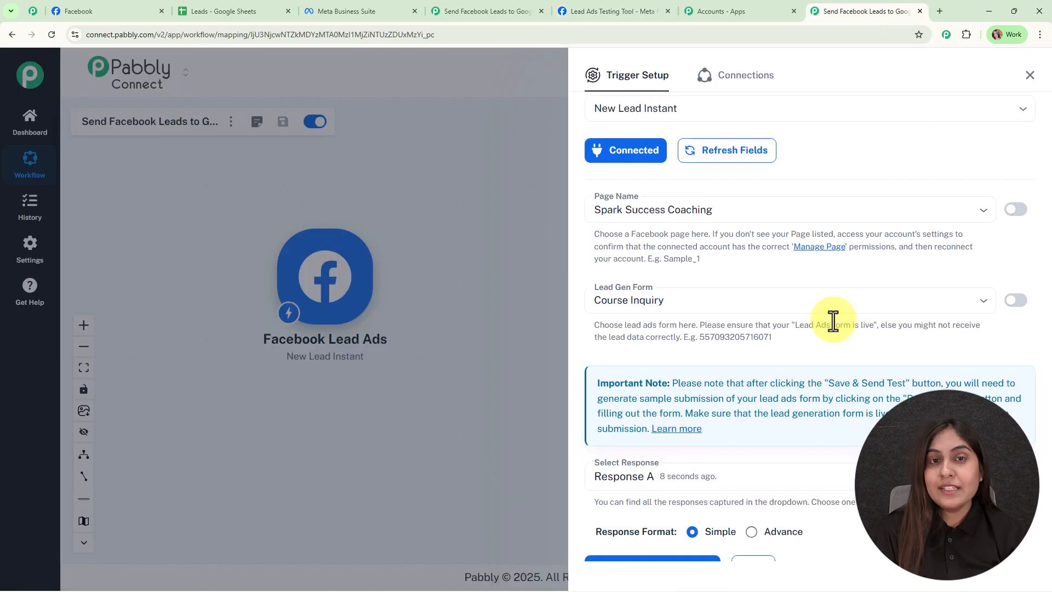
scroll(833, 320, "down", 8)
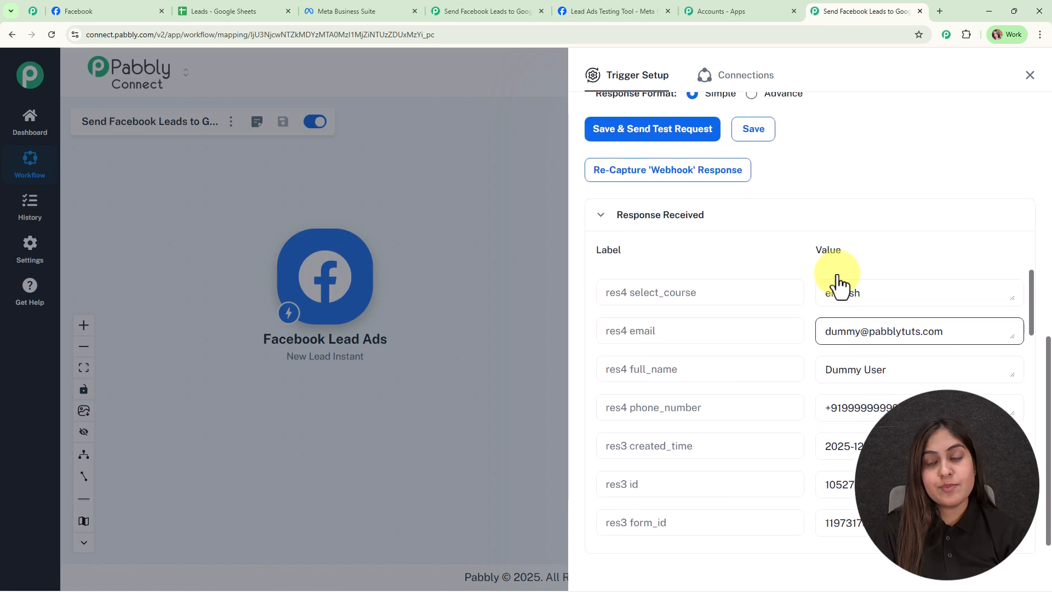
scroll(821, 419, "down", 2)
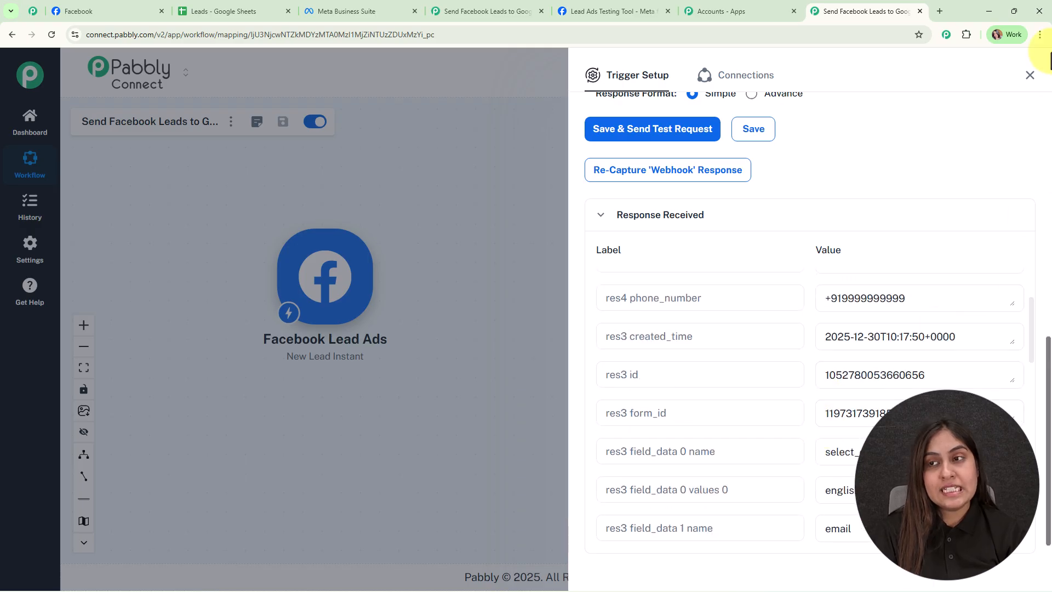
left_click(1029, 75)
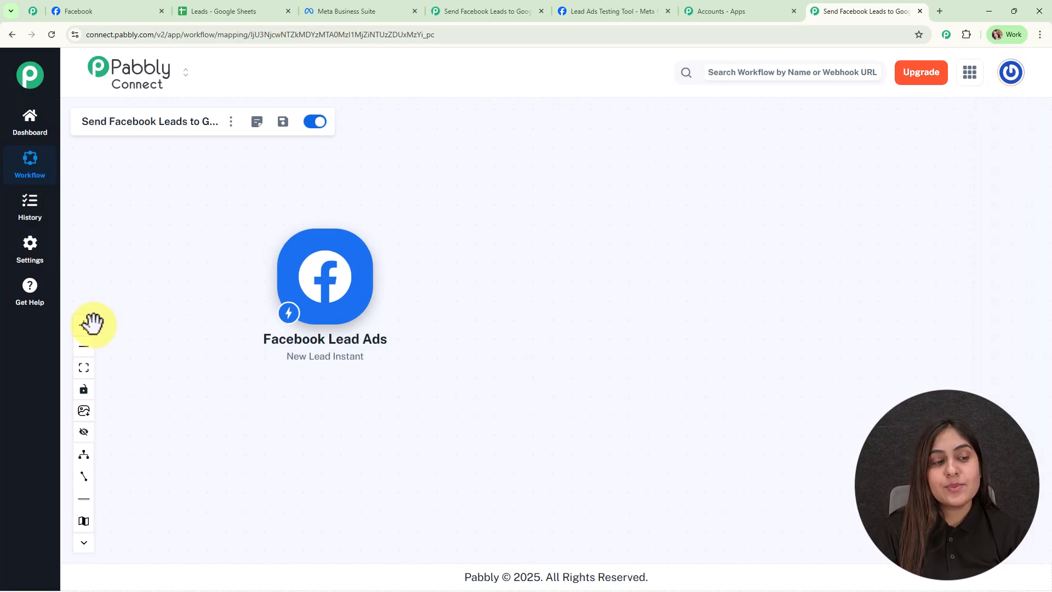
- Add a Google Sheets action after the Facebook Lead Ads trigger with the Add New Row event
left_click(85, 327)
left_click(88, 330)
left_click_drag(223, 249, 282, 302)
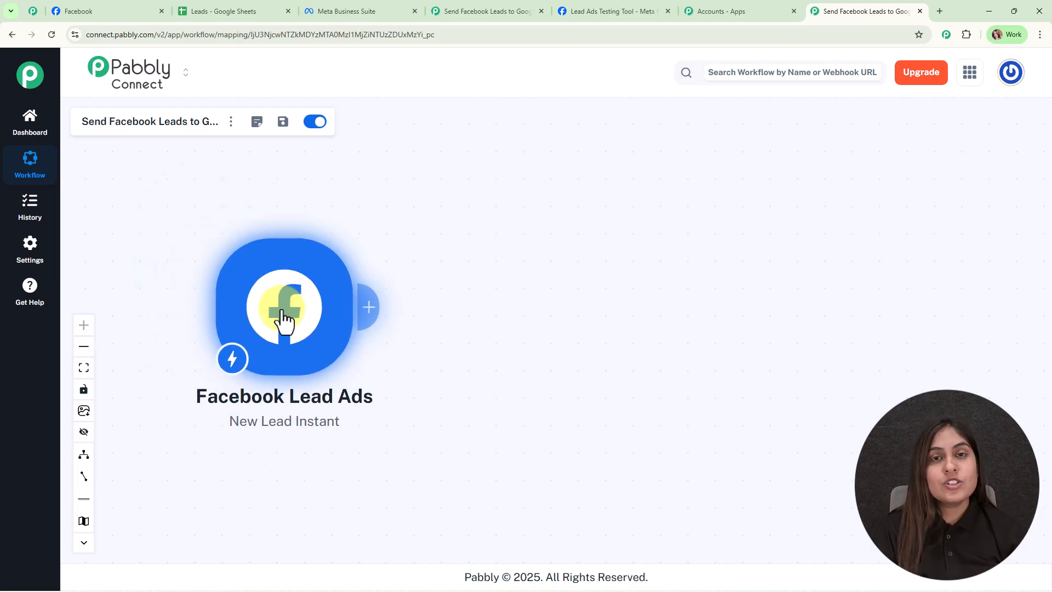
left_click(366, 309)
type("shee")
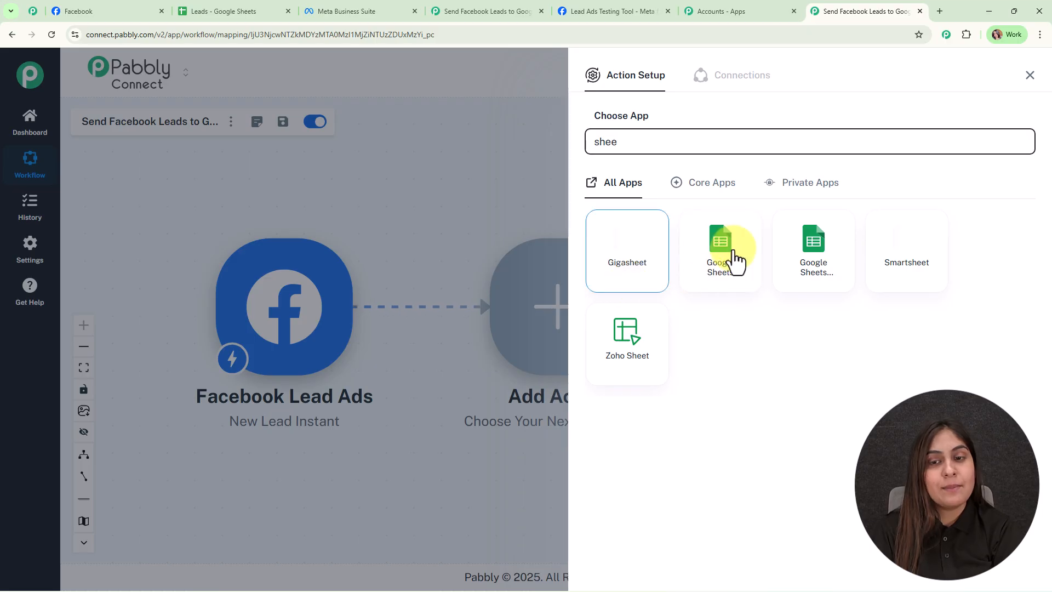
left_click(739, 255)
left_click(603, 206)
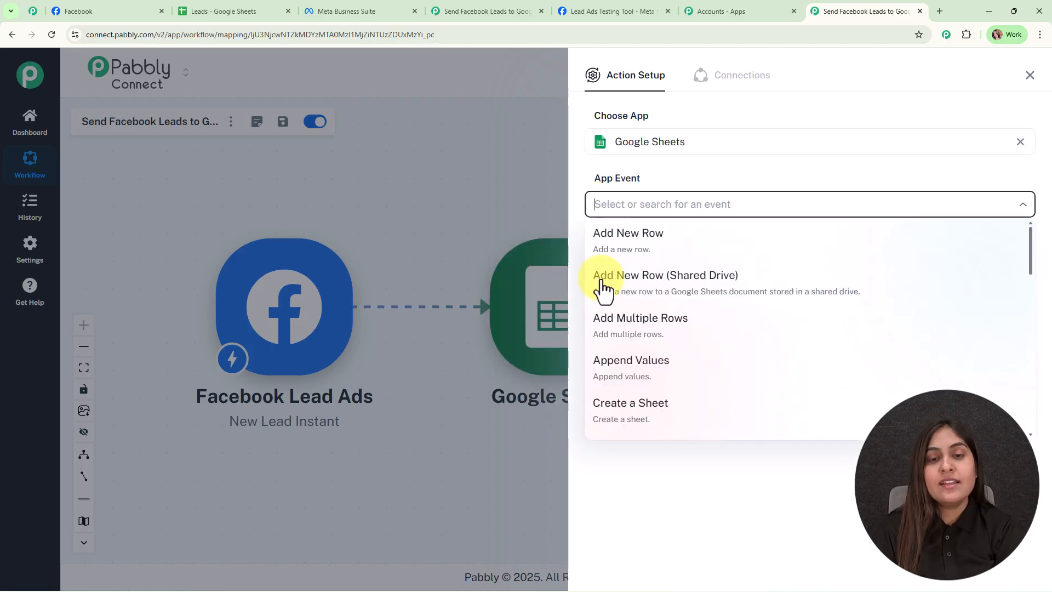
left_click(620, 241)
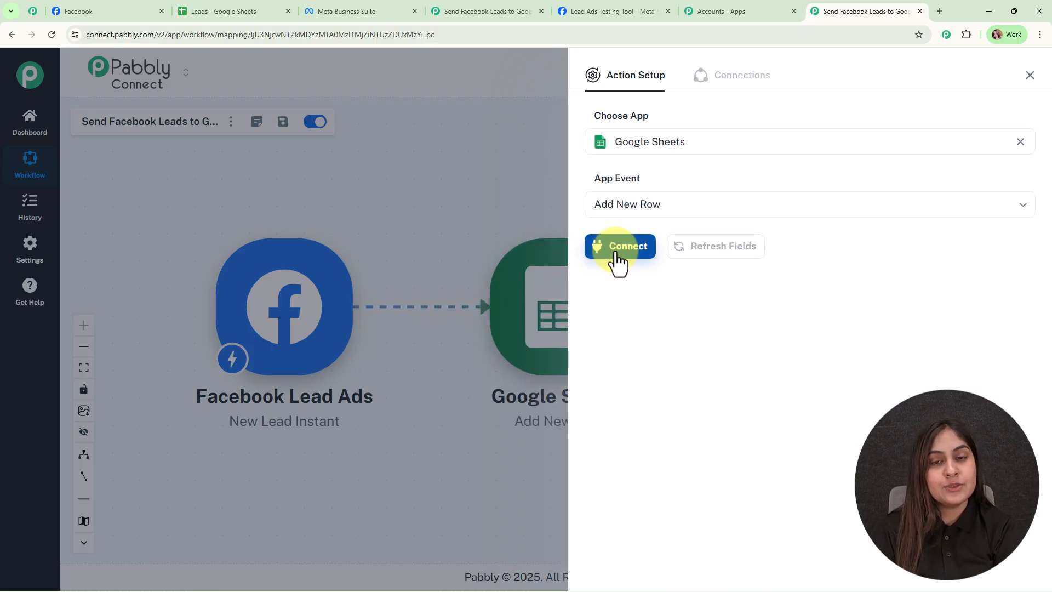
- Create a new Google Sheets connection by signing in with the work Google account and granting Pabbly Connect access
left_click(618, 258)
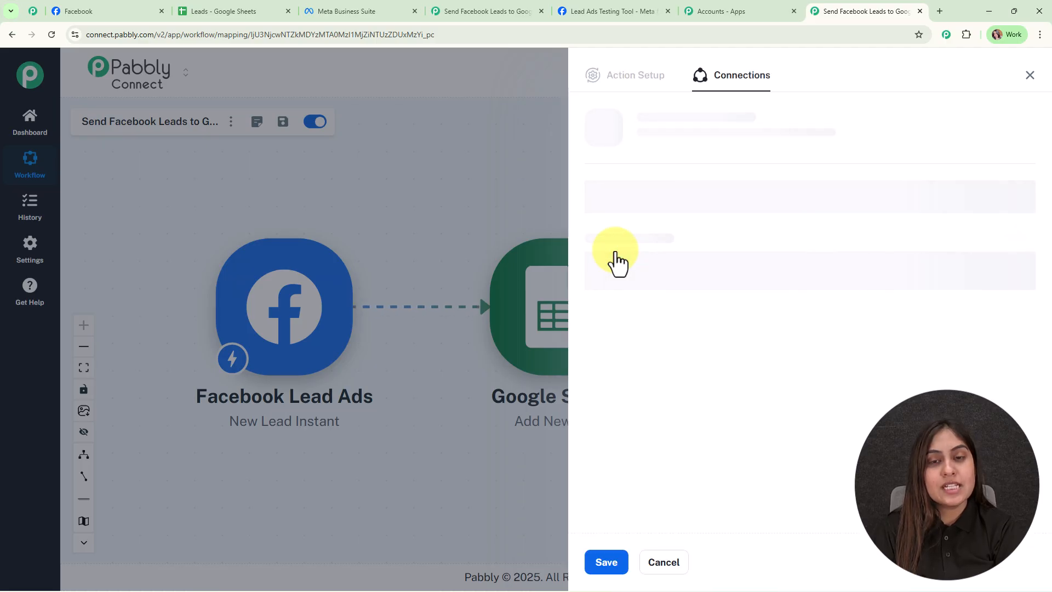
left_click(589, 181)
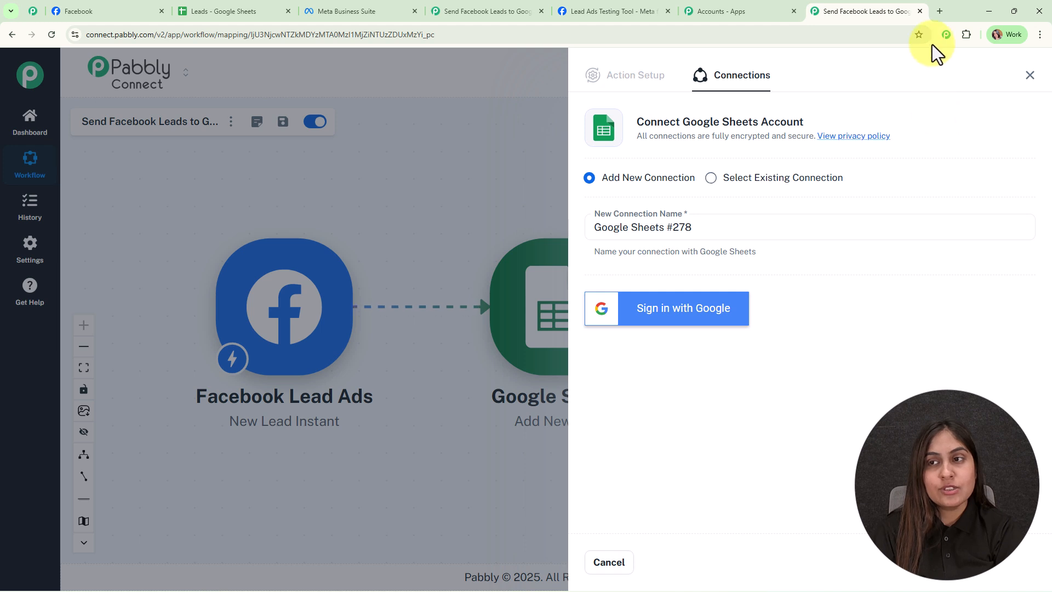
left_click(653, 335)
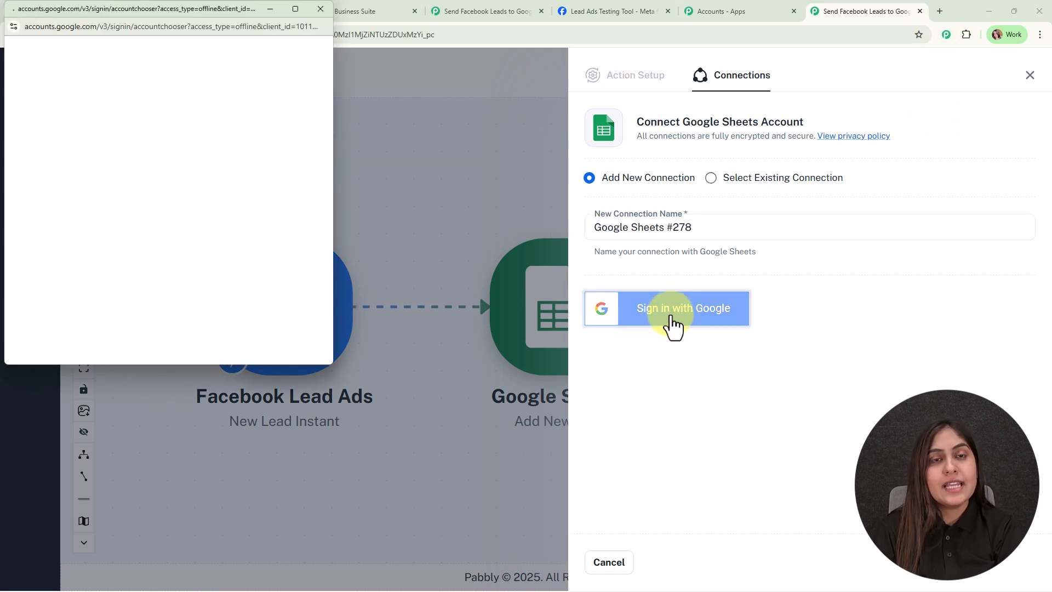
left_click(164, 244)
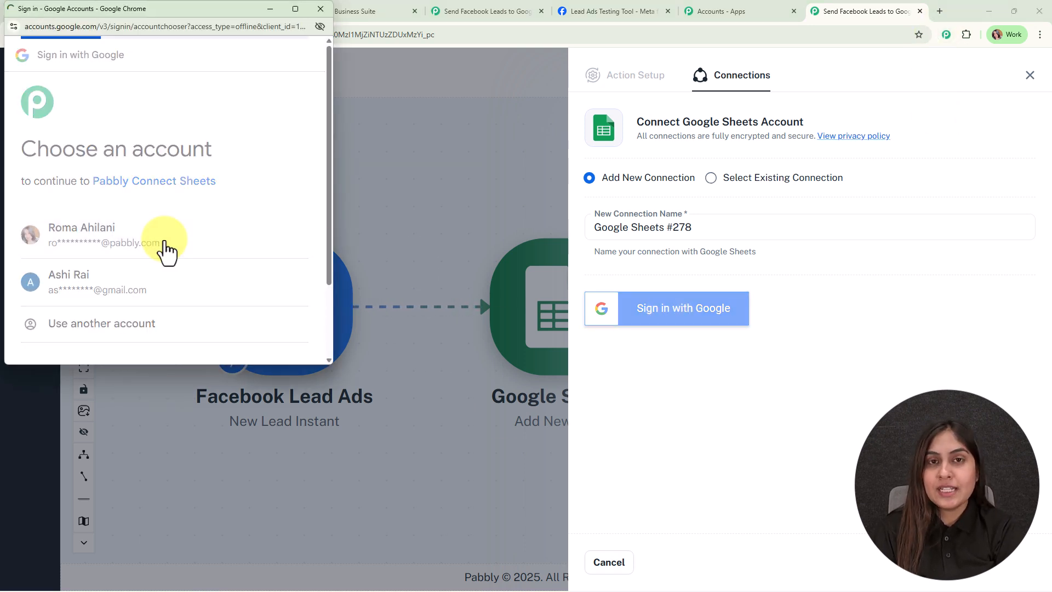
scroll(214, 279, "down", 3)
scroll(219, 293, "down", 3)
left_click(247, 298)
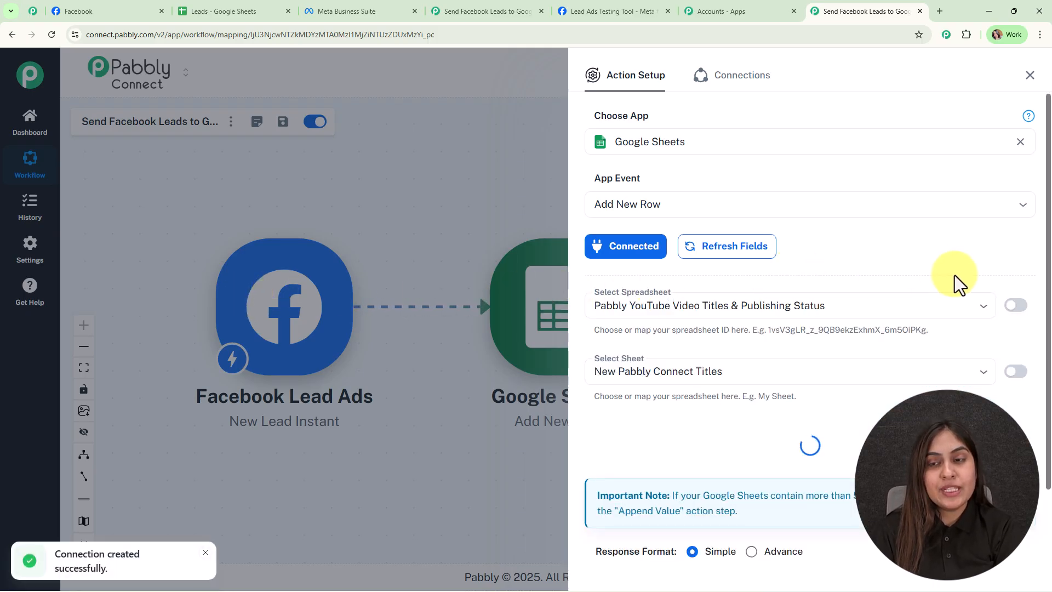
- Check the target spreadsheet in Google Sheets, then select the Leads spreadsheet and Sheet1 for the new row action
scroll(1039, 280, "down", 1)
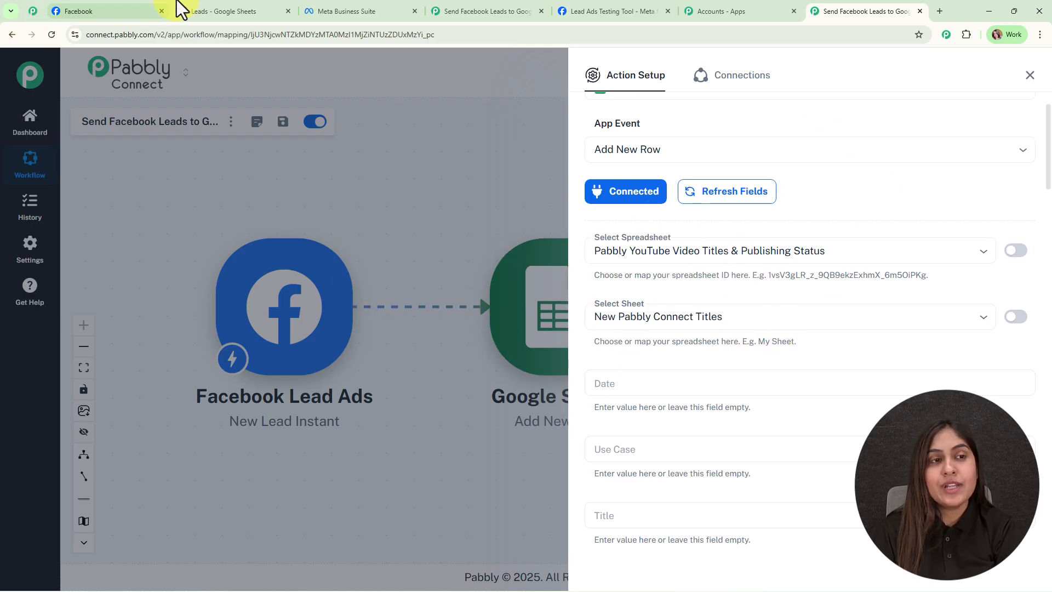
left_click(205, 2)
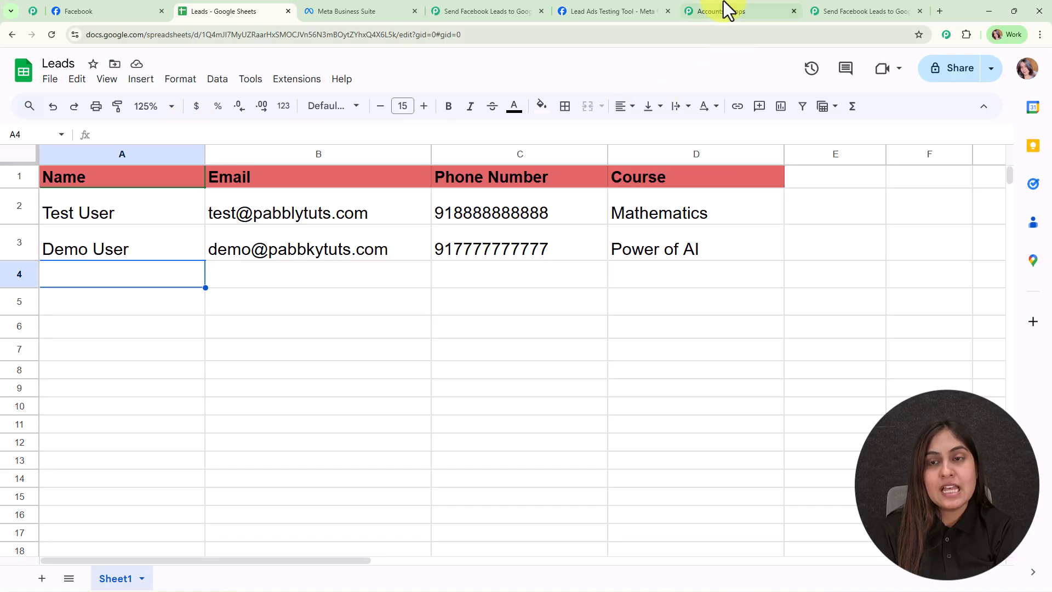
left_click(818, 10)
left_click(615, 251)
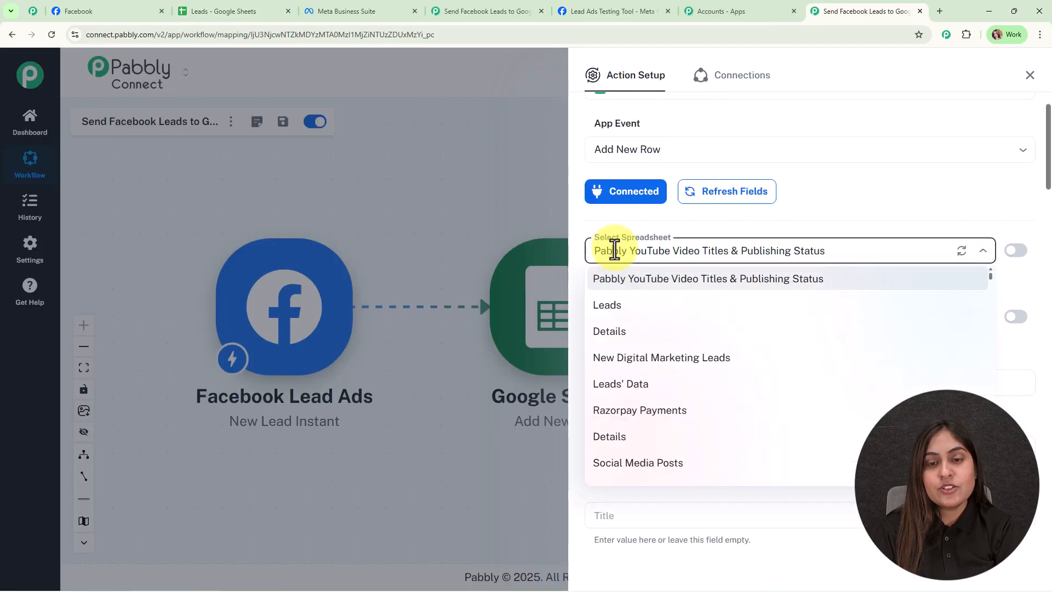
left_click(603, 305)
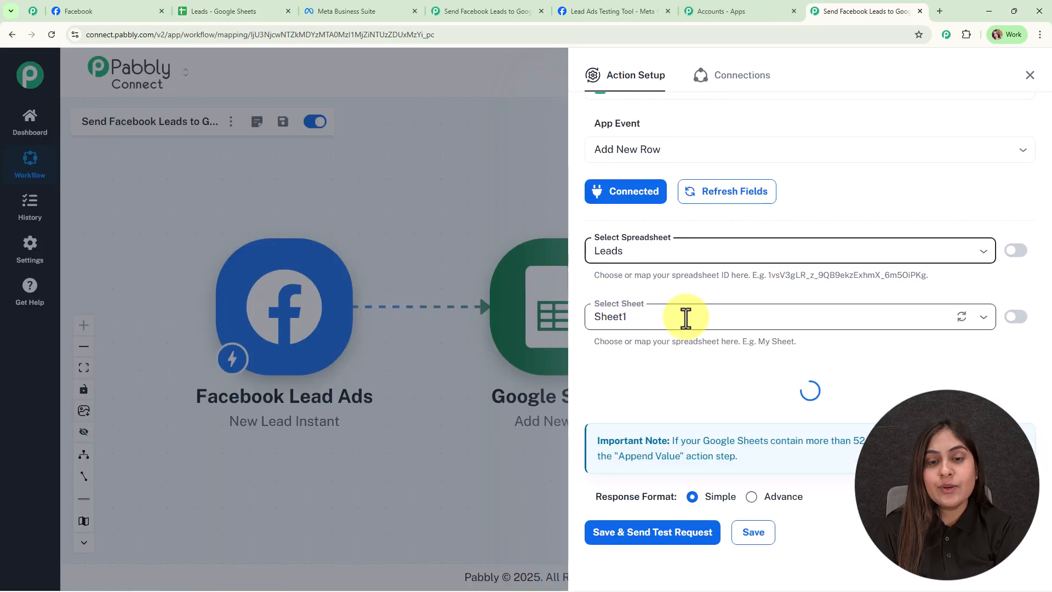
left_click(684, 316)
left_click(686, 345)
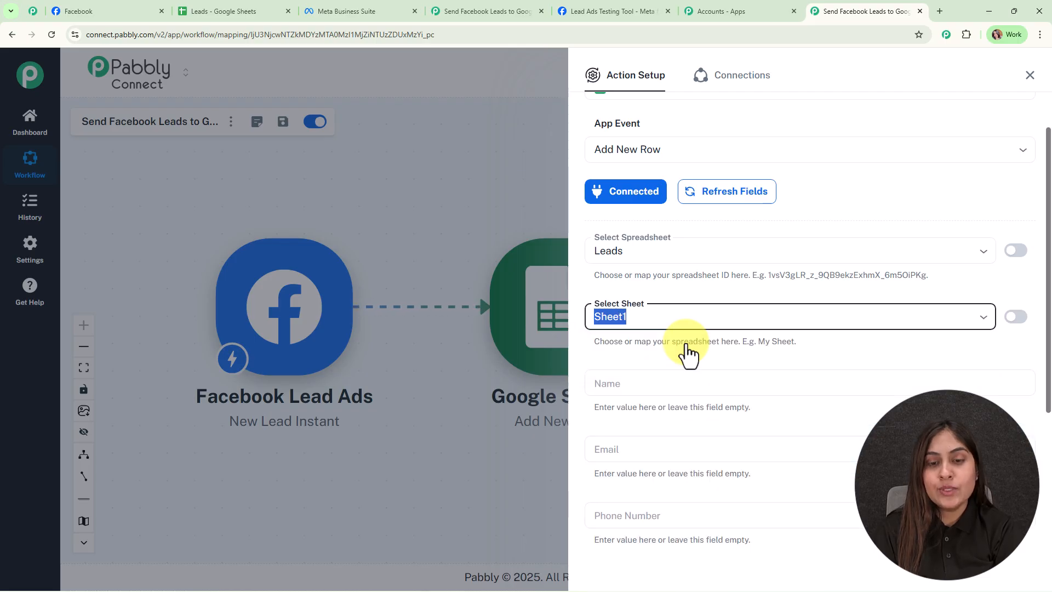
- Compare the column fields with the Leads sheet and map the Name field to full_name from the Facebook lead
scroll(808, 361, "down", 3)
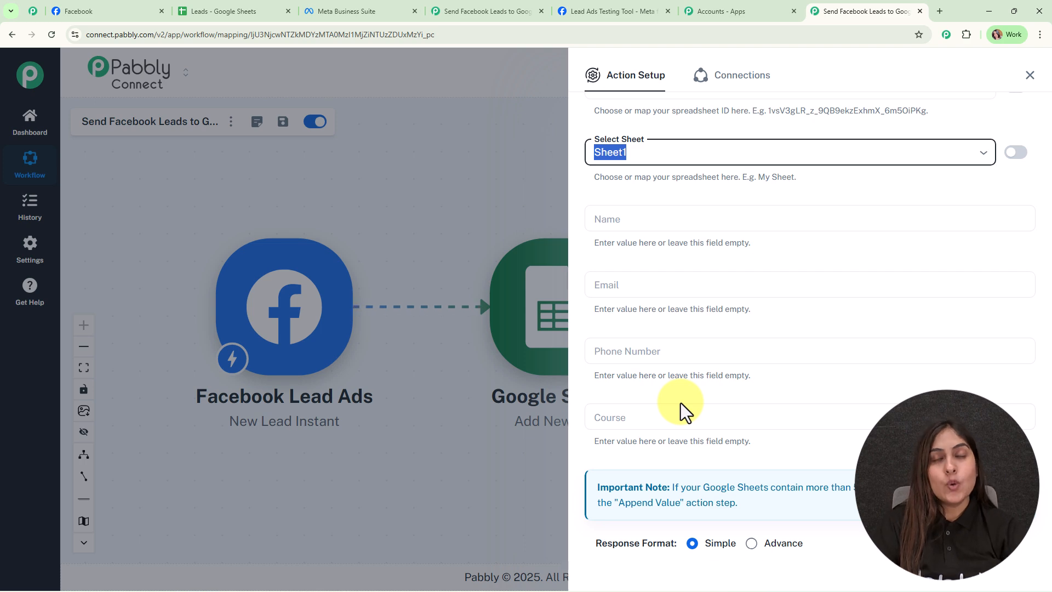
left_click(194, 10)
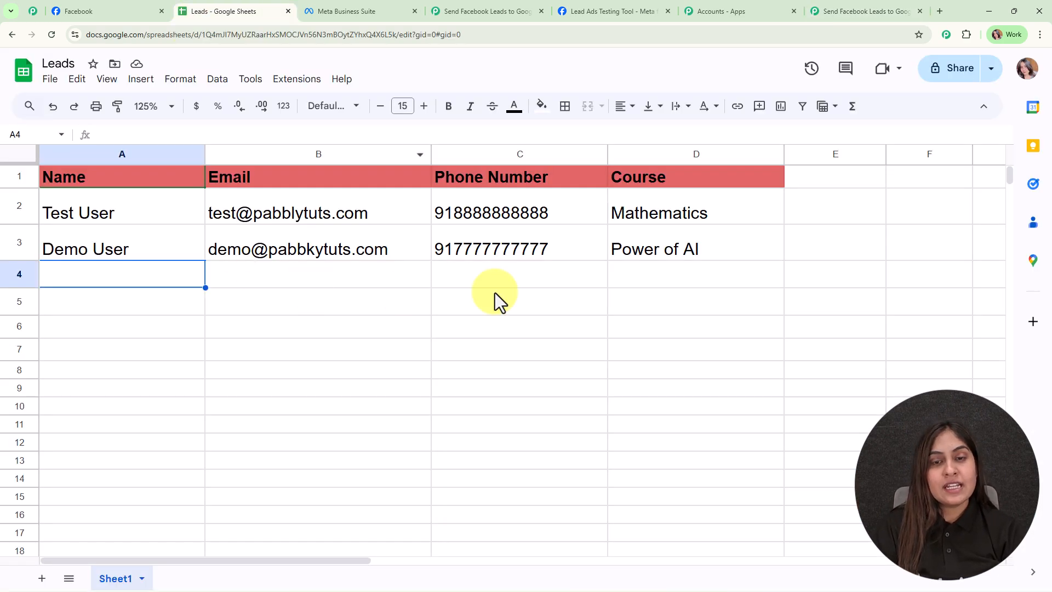
left_click(842, 9)
left_click(598, 217)
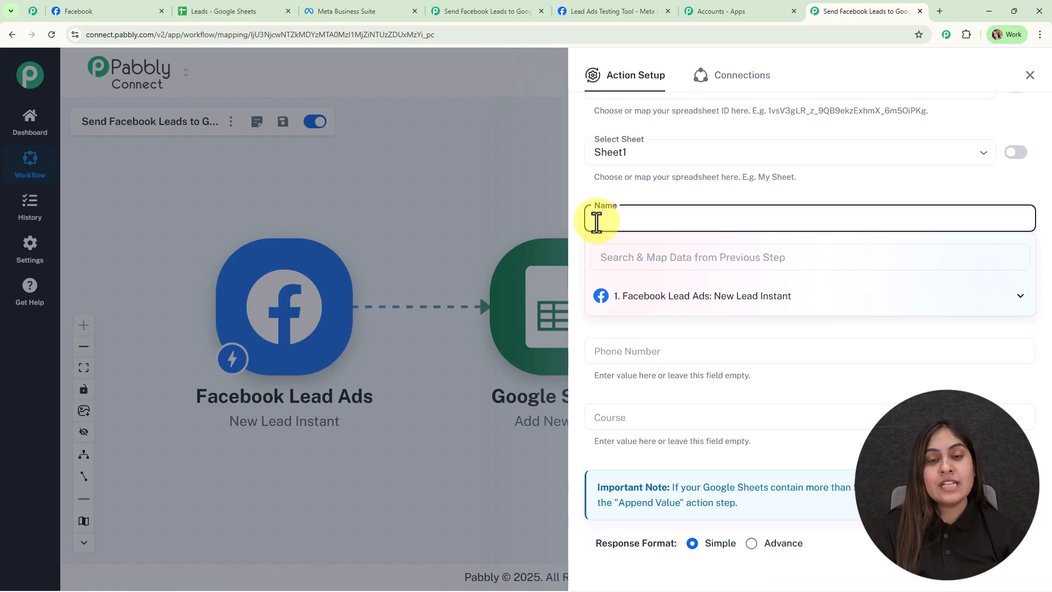
left_click(728, 305)
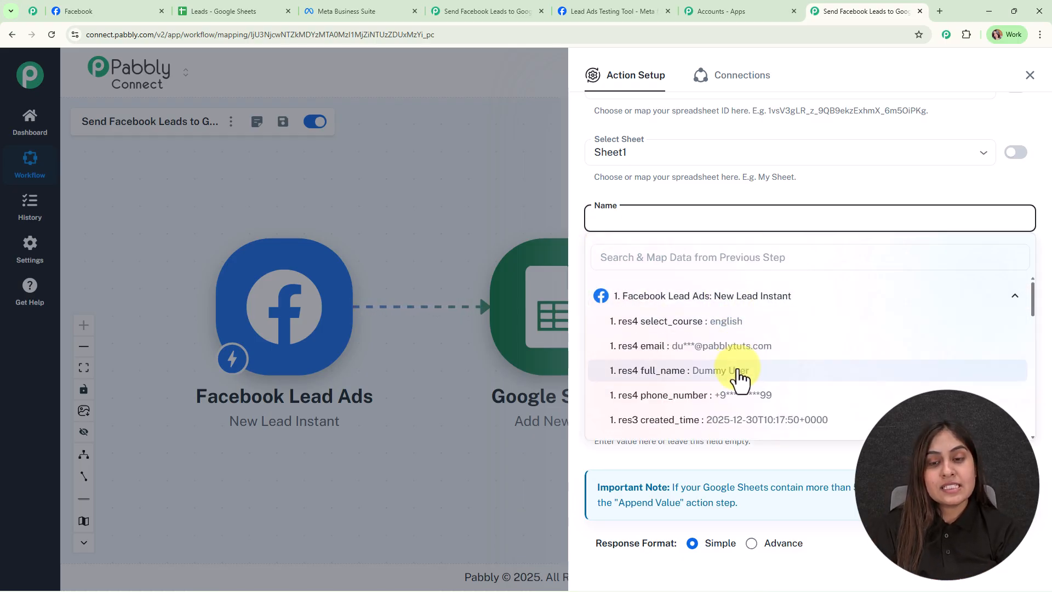
left_click(739, 377)
left_click(461, 228)
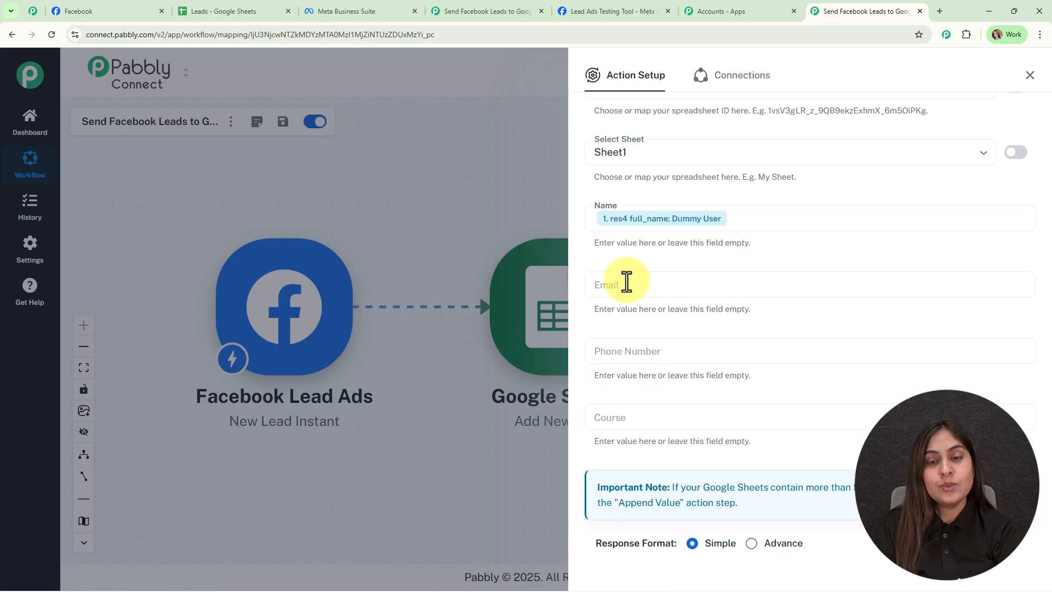
- Map the Email field to the email value from the Facebook Lead Ads trigger
left_click(624, 286)
type("@")
left_click(663, 362)
left_click(674, 390)
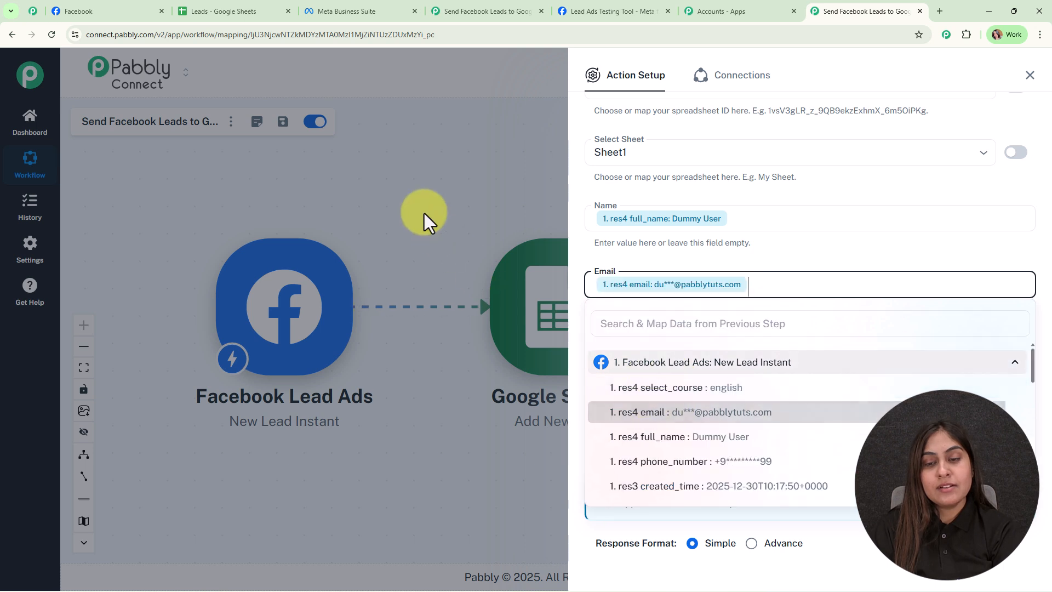
left_click(424, 213)
- Map the Phone Number field to phone_number and the Course field to select_course from the Facebook lead
left_click(631, 354)
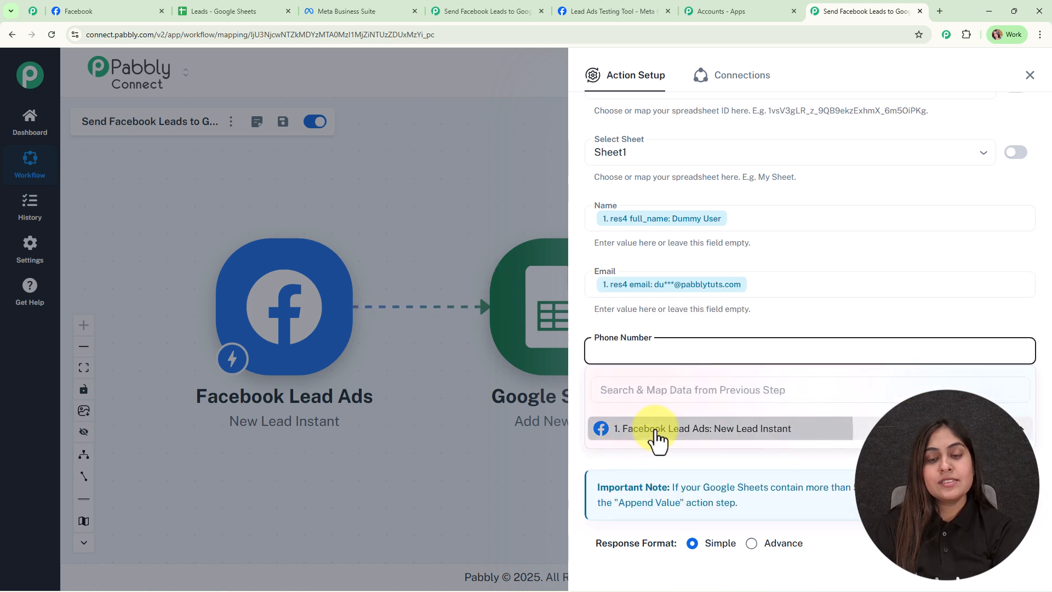
left_click(656, 435)
left_click(688, 525)
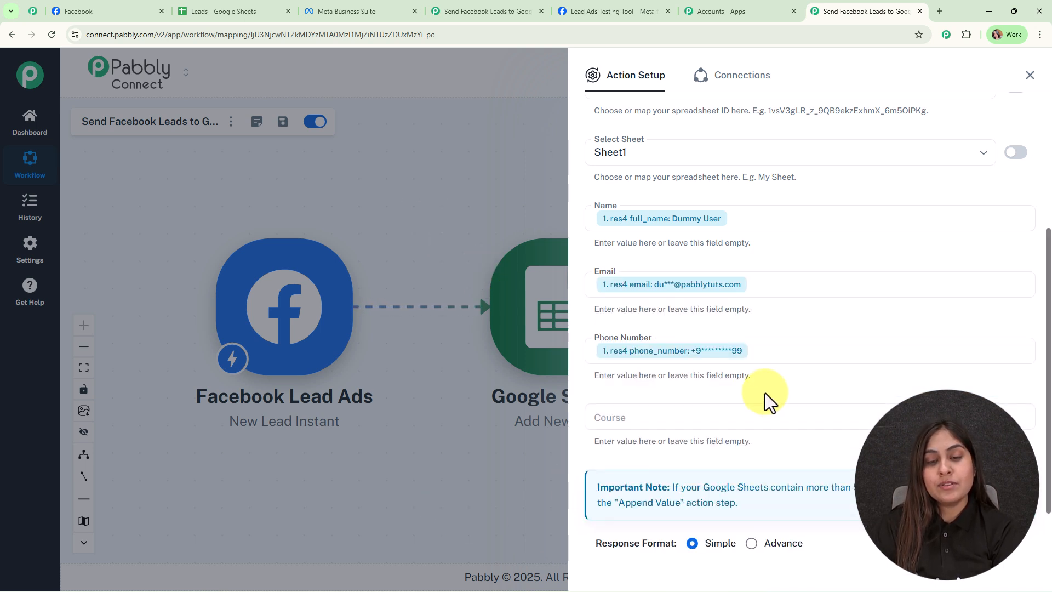
scroll(765, 393, "down", 1)
left_click(629, 366)
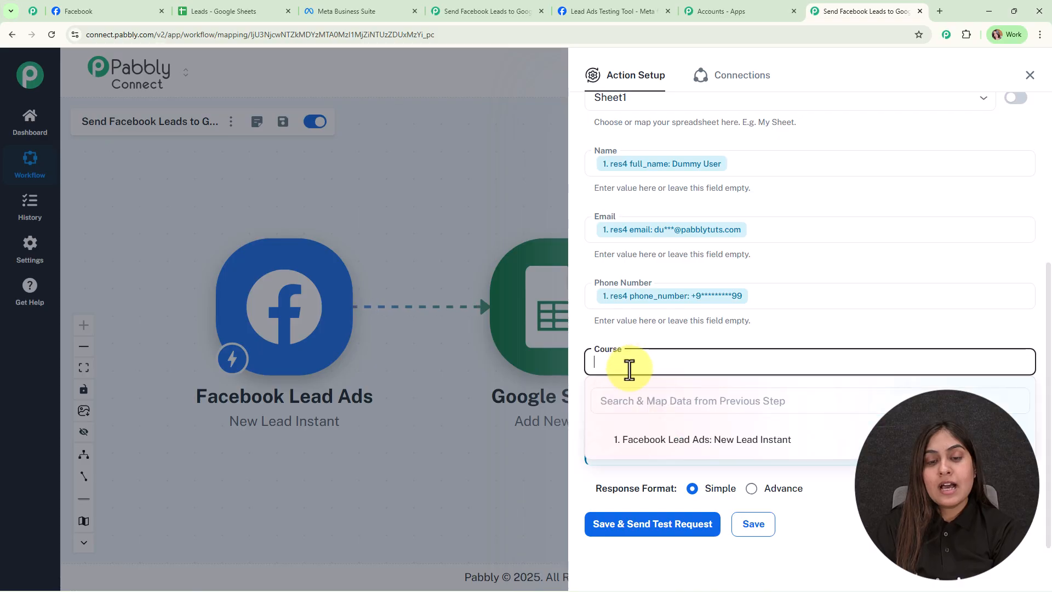
left_click(673, 443)
left_click(700, 467)
left_click(513, 457)
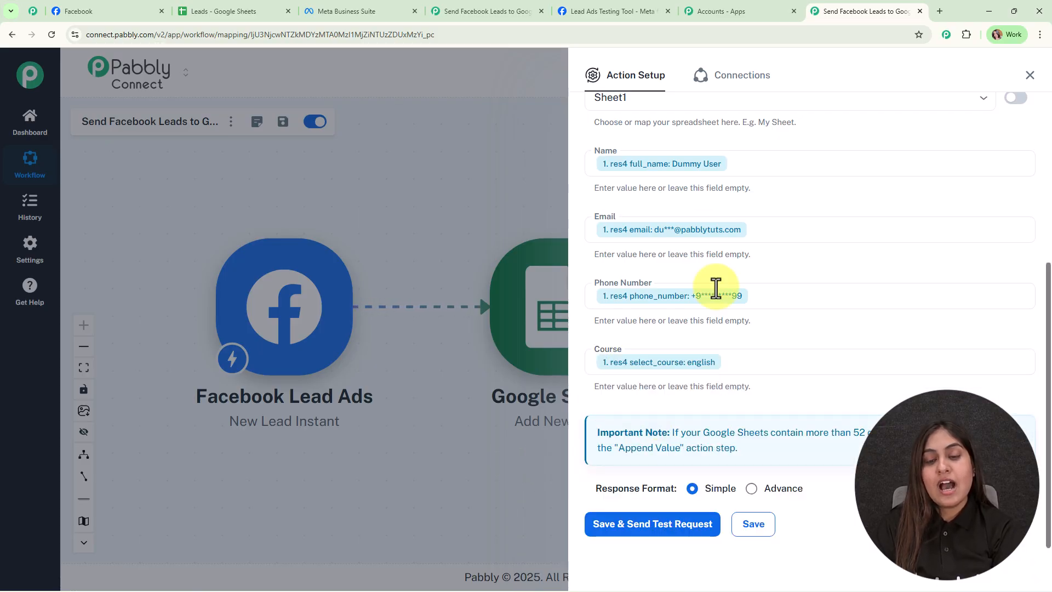
- Save the Google Sheets action with a test request, review the received response and close the action setup
scroll(685, 411, "down", 1)
left_click(652, 505)
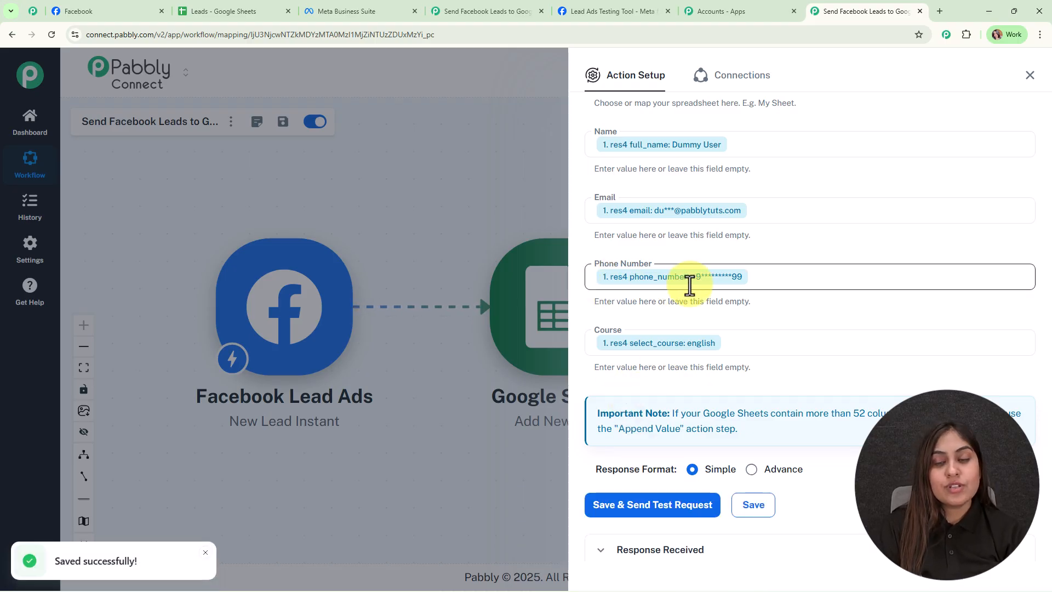
scroll(850, 298, "down", 7)
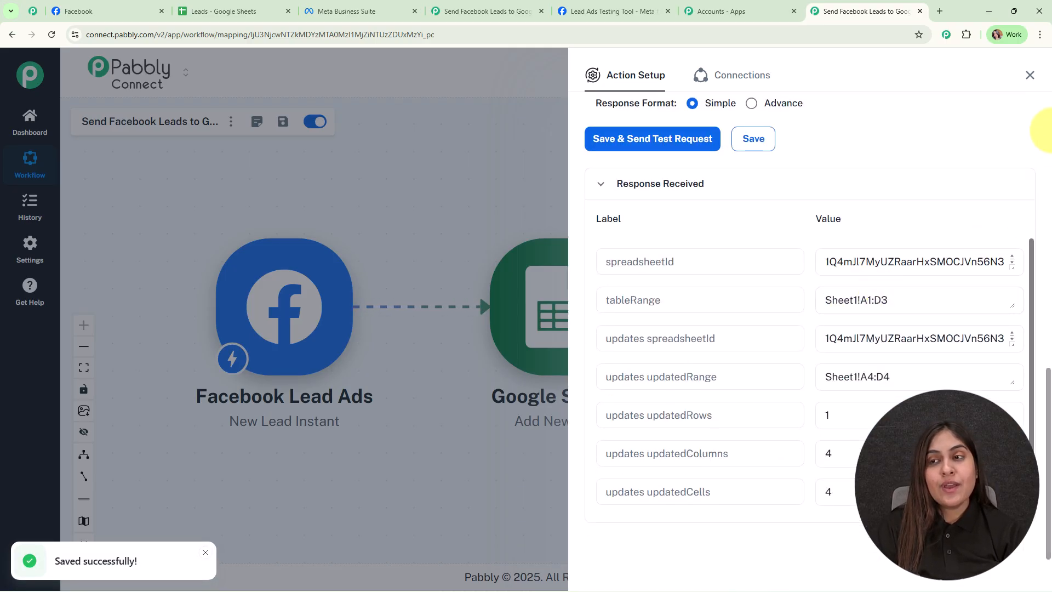
left_click(1029, 76)
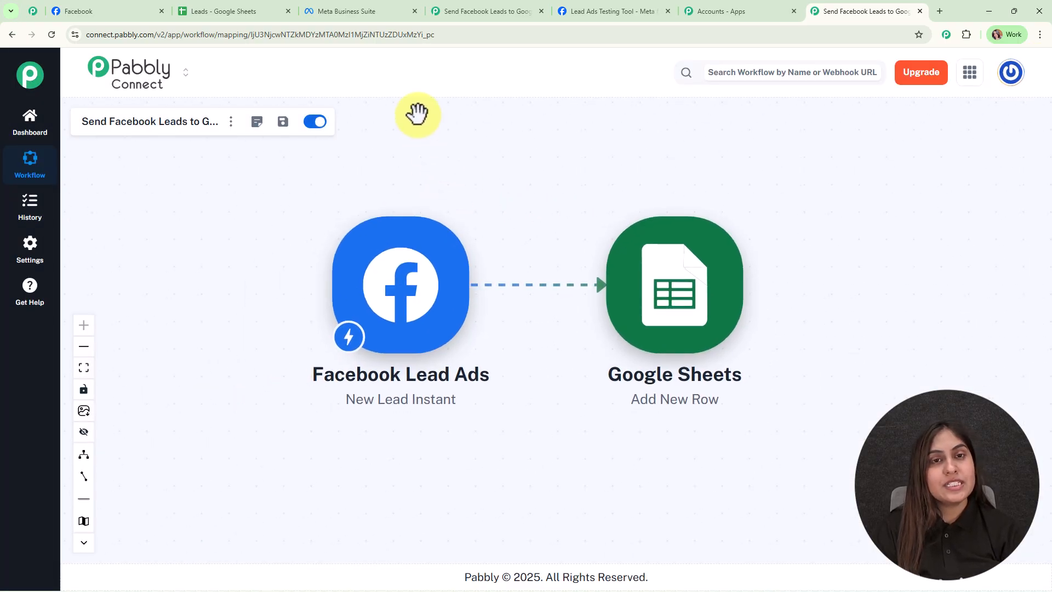
- Check the Leads spreadsheet in Google Sheets for the test lead's row and return to the Pabbly Connect workflow
left_click(209, 11)
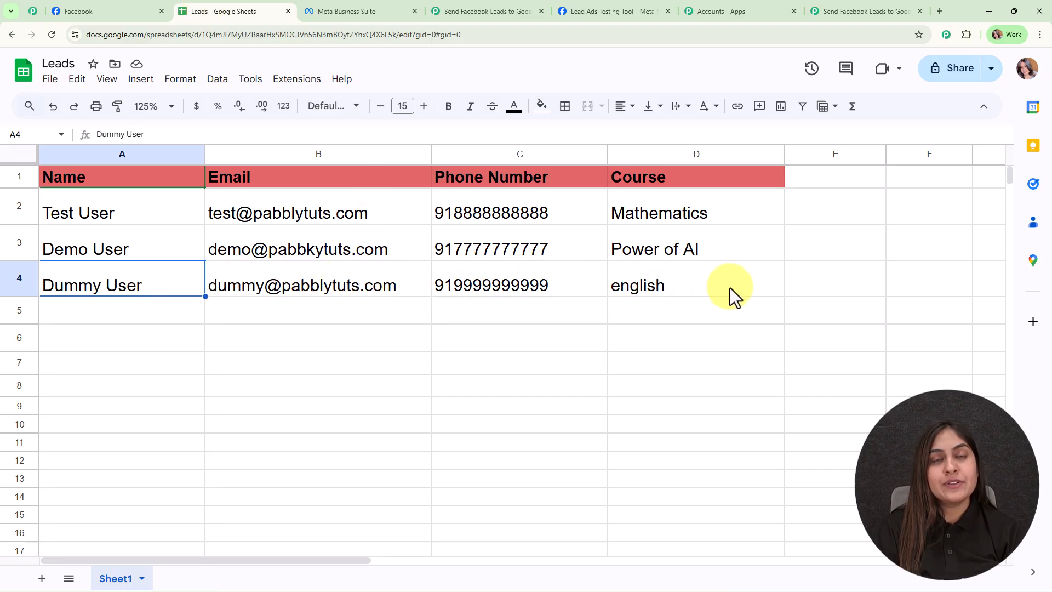
left_click(731, 313)
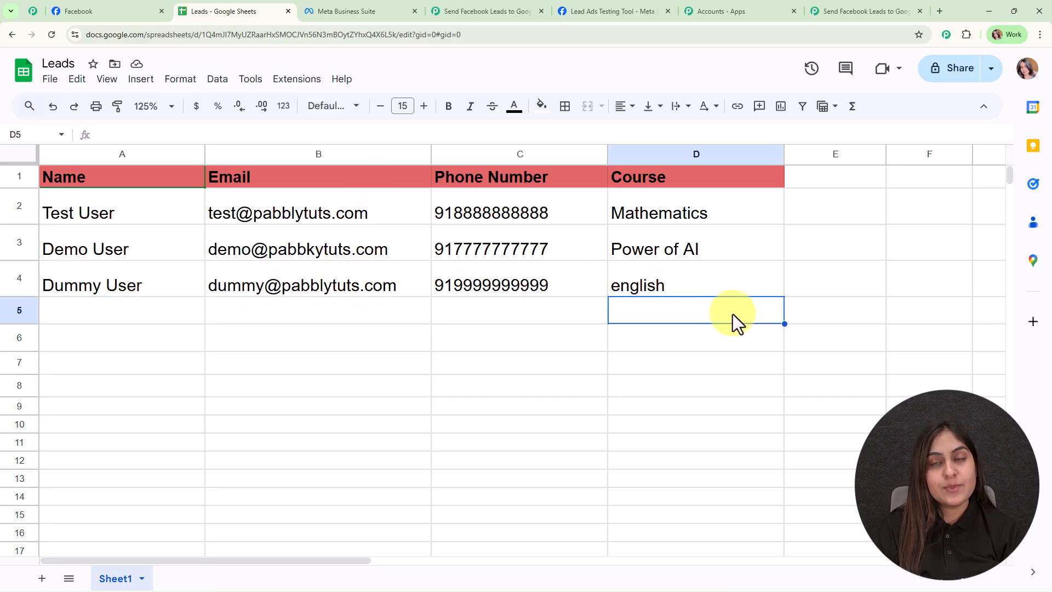
left_click(814, 6)
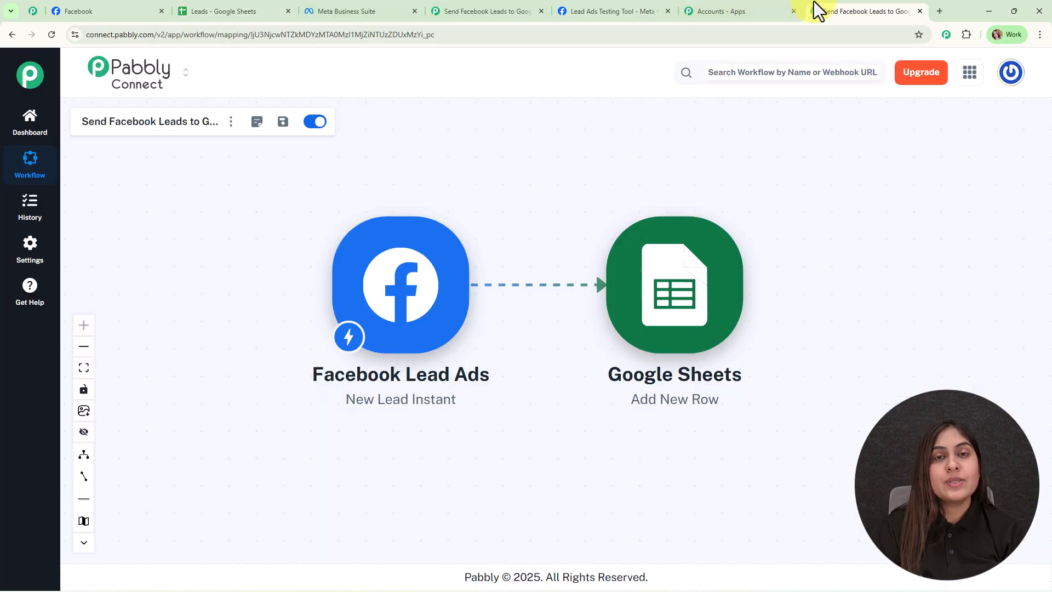